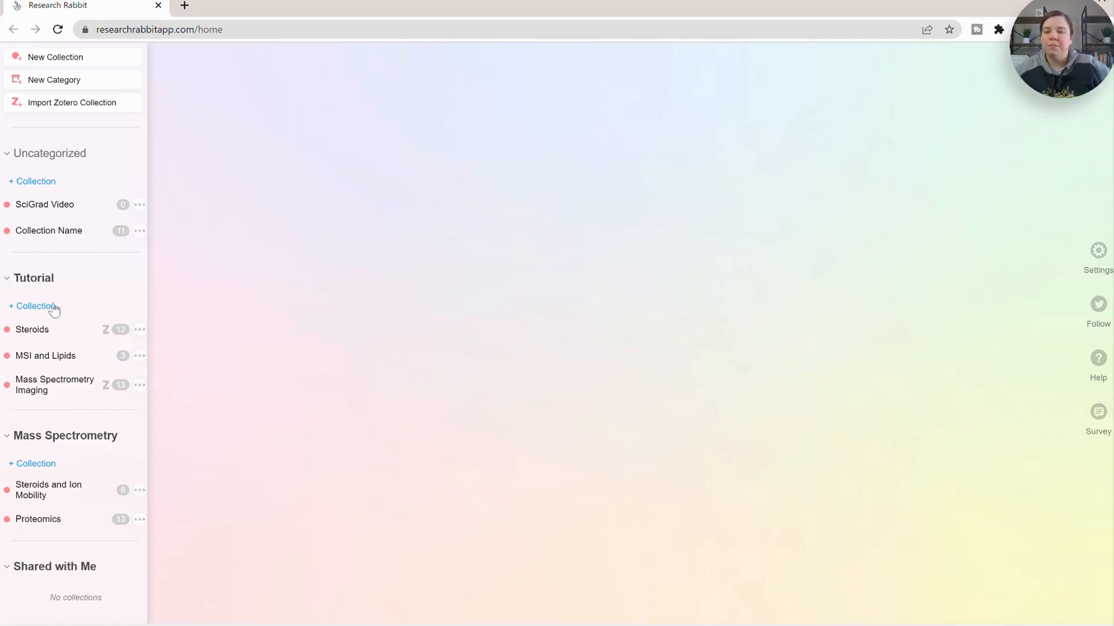
- Create a new collection in the Tutorial category named Steroid IMS Review
left_click(35, 306)
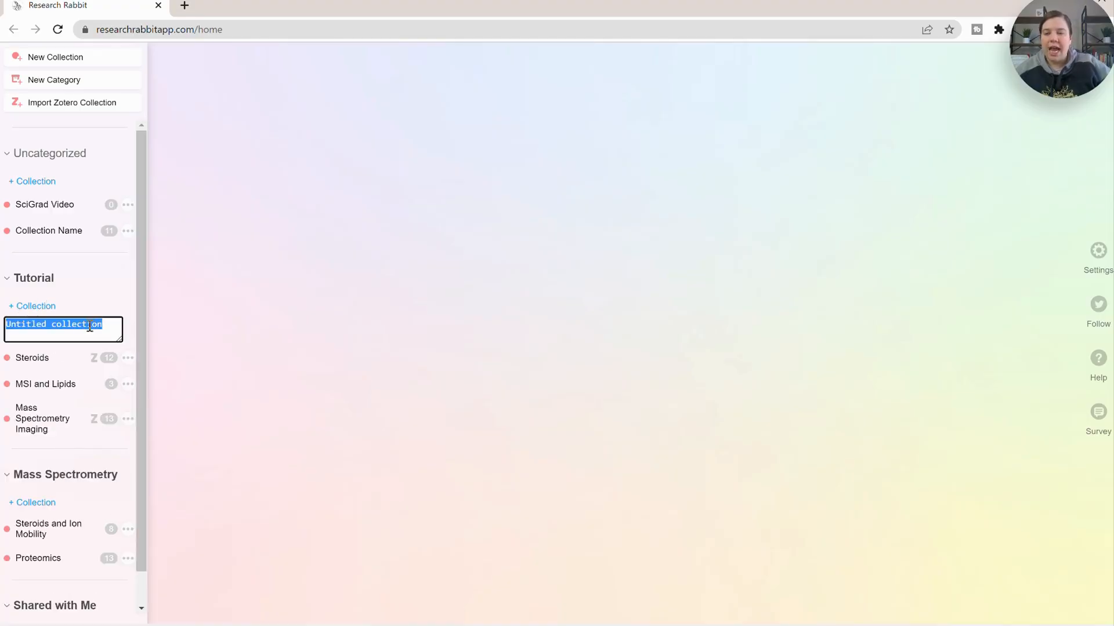
type("Stero")
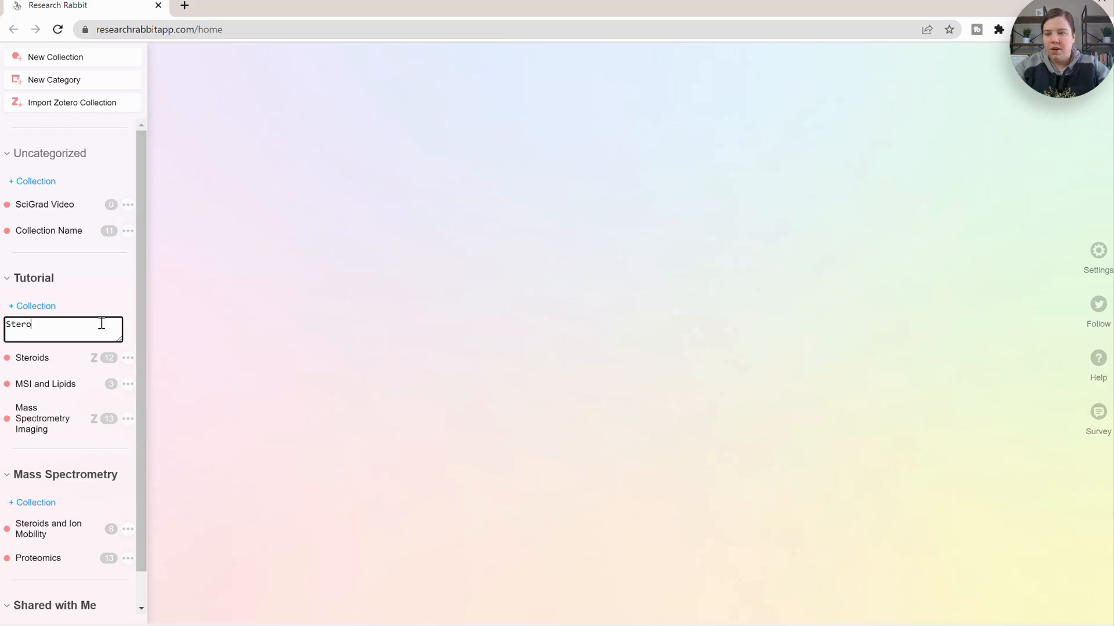
type("id IMS Revie")
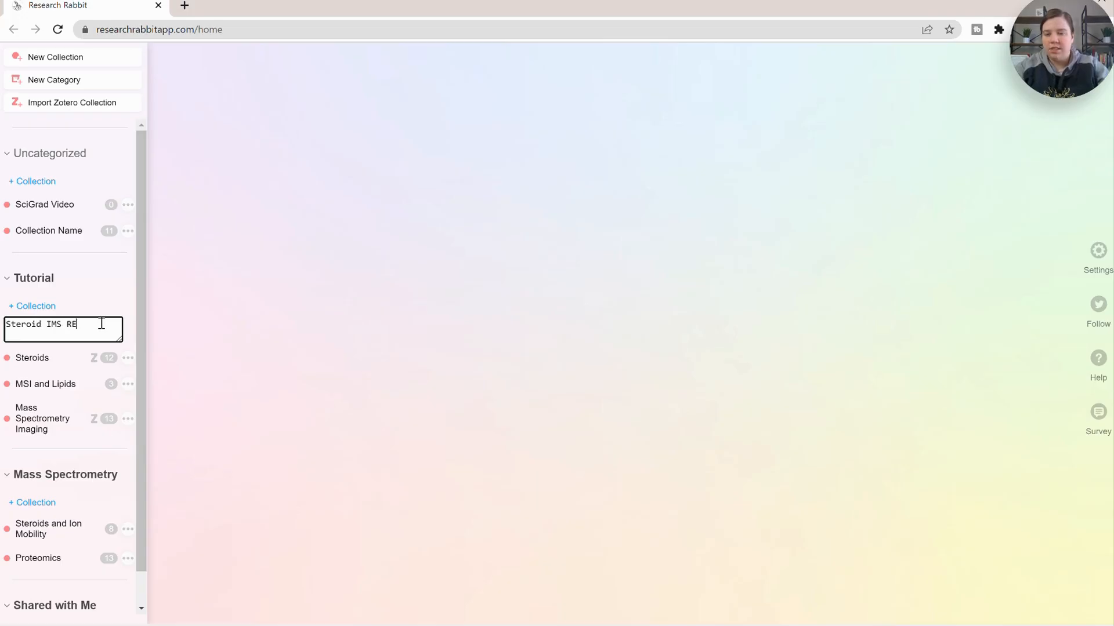
type("w")
key("Return")
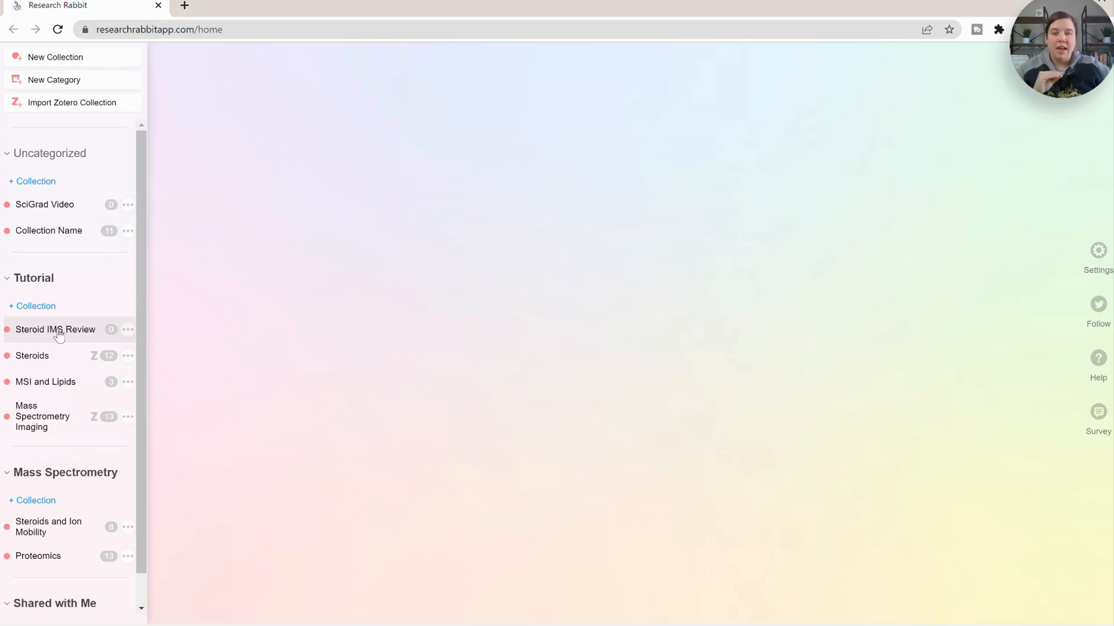
- Open the Steroid IMS Review collection and search for papers on Steroid Ion Mobility
left_click(57, 331)
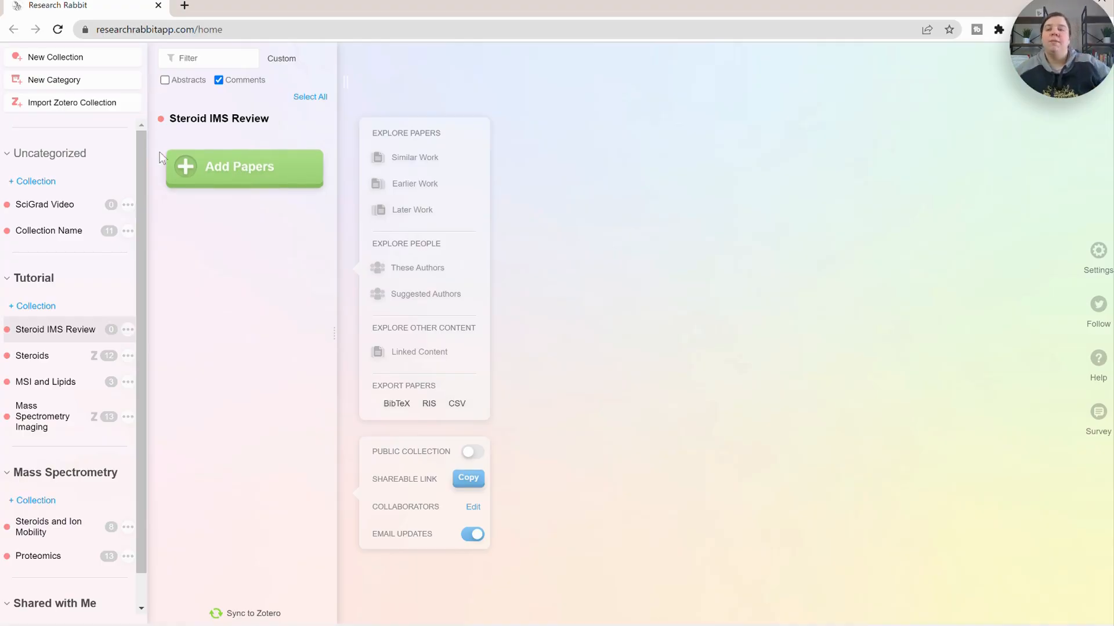
left_click(237, 172)
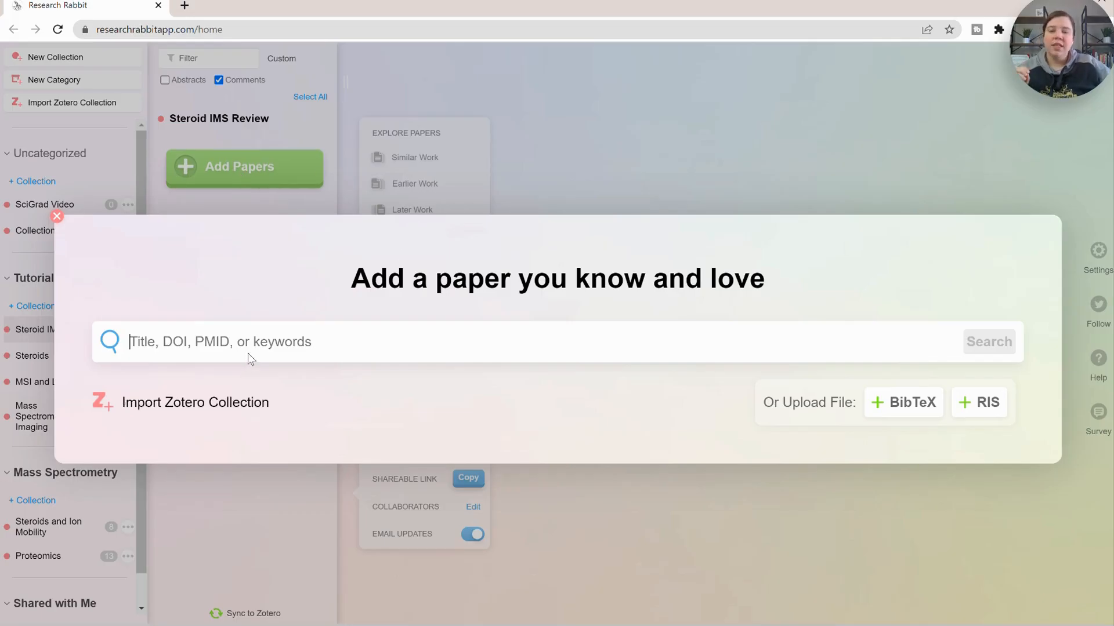
type("St")
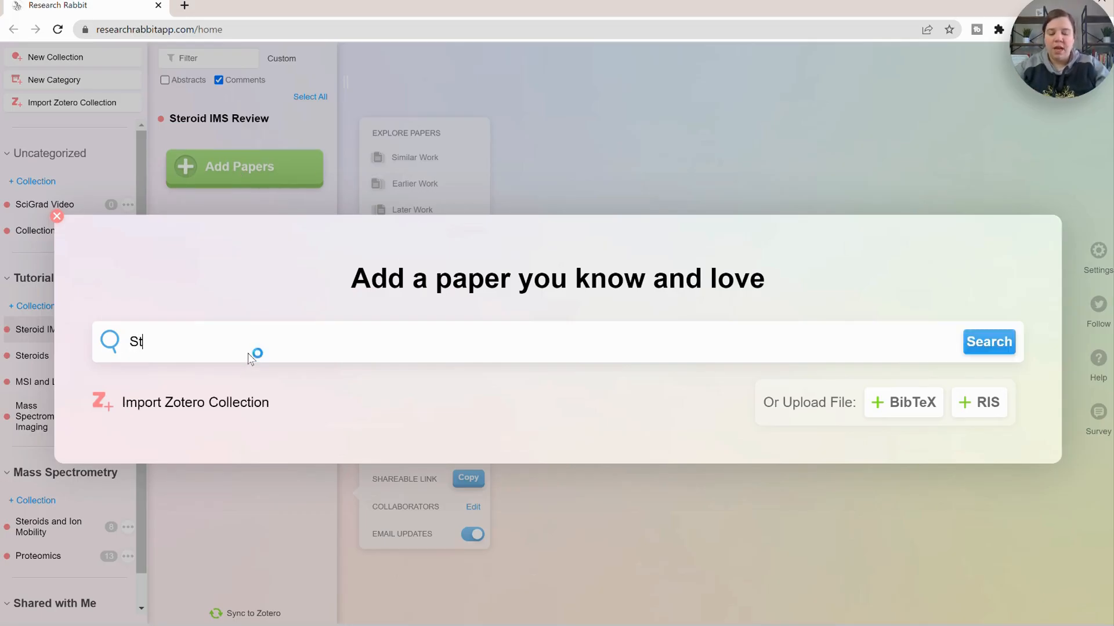
type("eroid Ion Mobility")
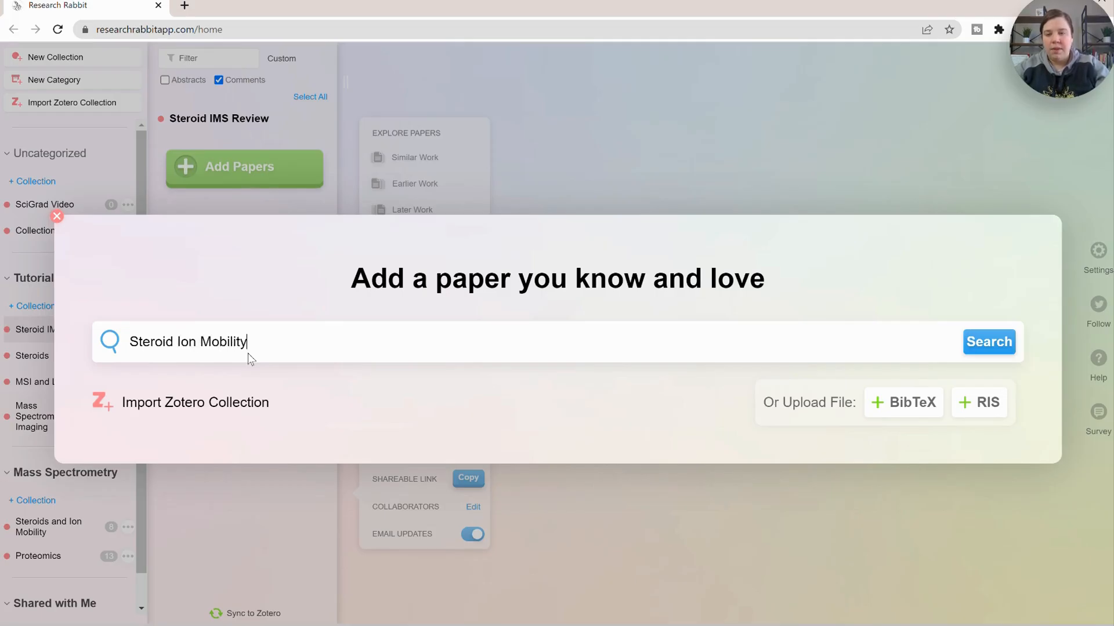
left_click(986, 342)
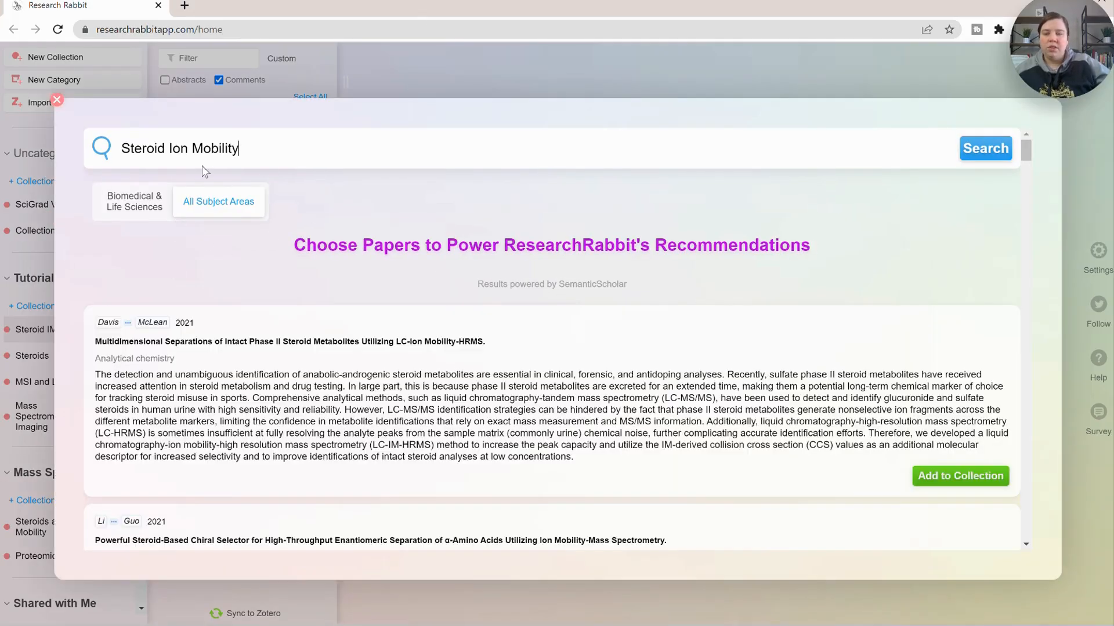
- Add the paper on multimeric steroid metal adducts and isomer mixture separation by traveling wave ion mobility to the collection
scroll(455, 332, "down", 3)
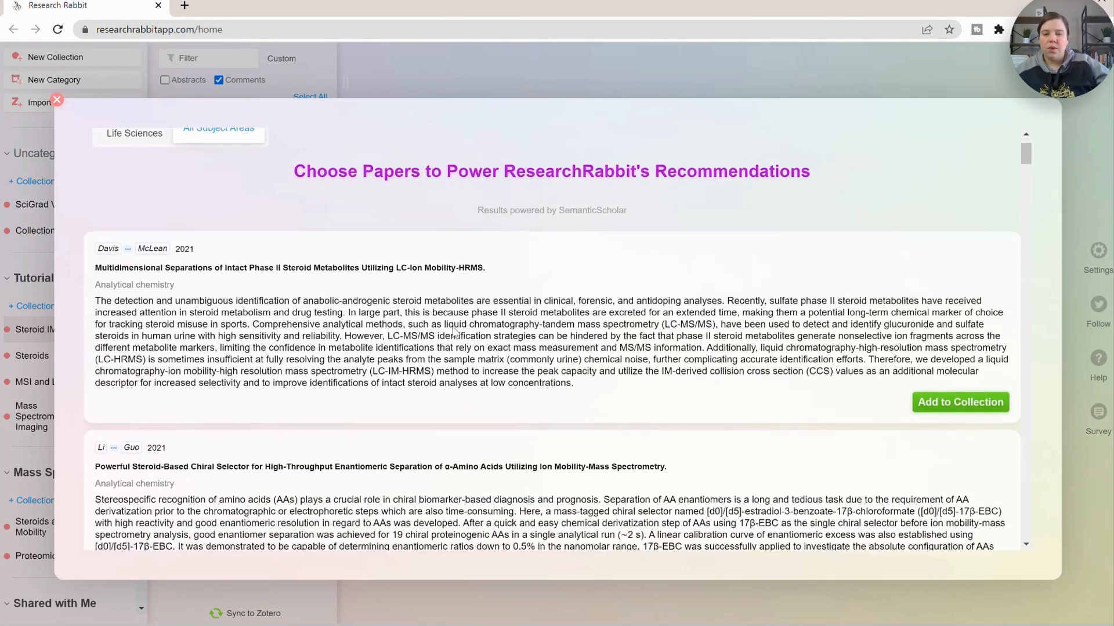
scroll(455, 332, "down", 1)
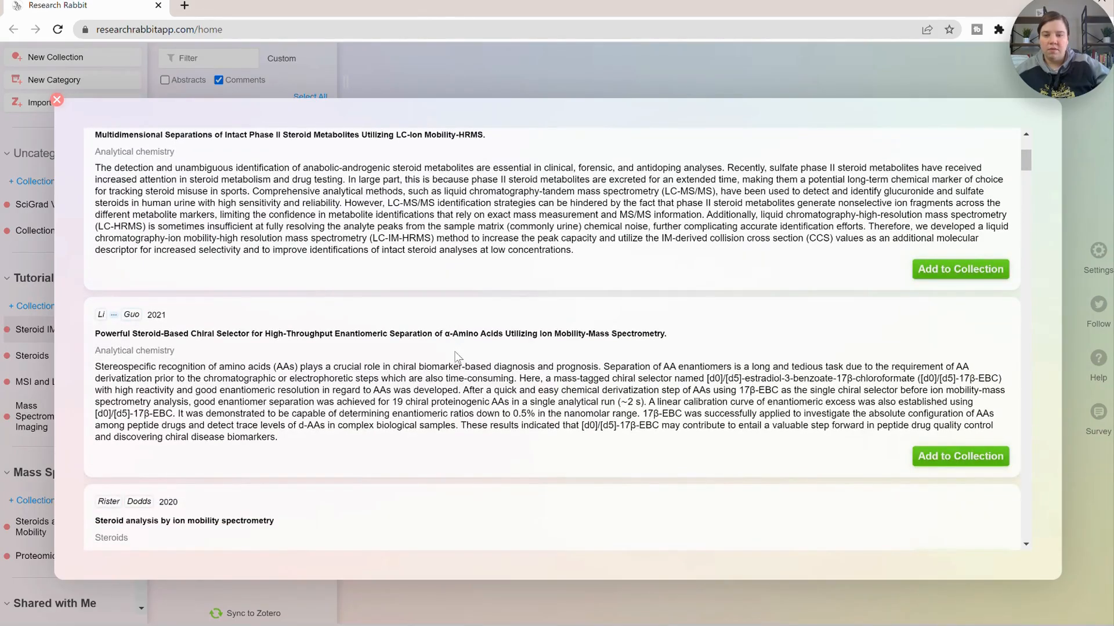
scroll(260, 332, "down", 6)
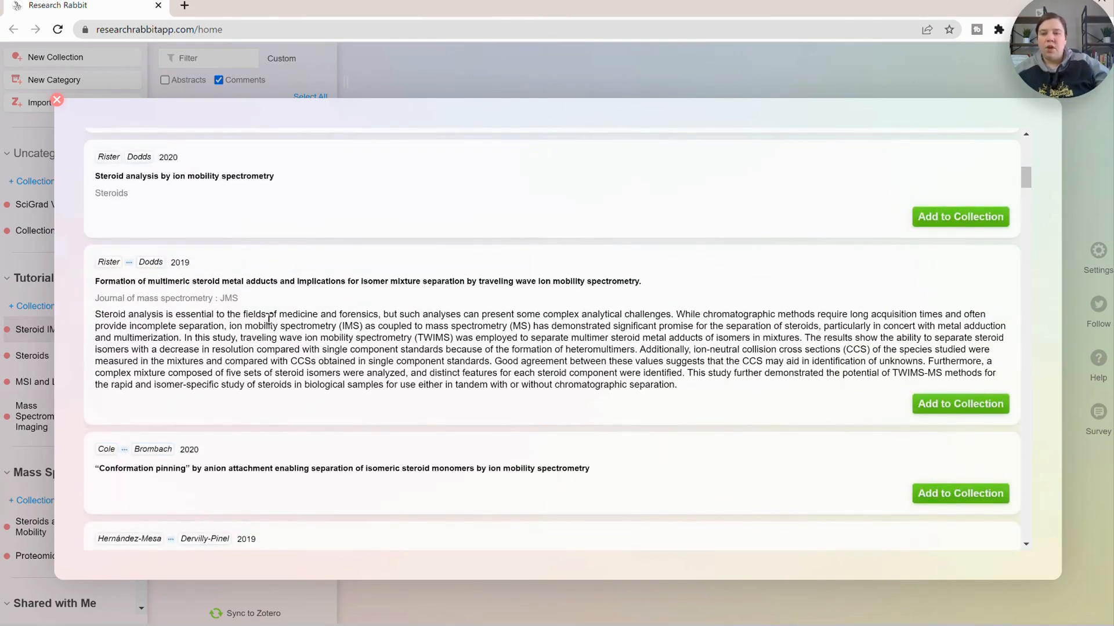
left_click(964, 403)
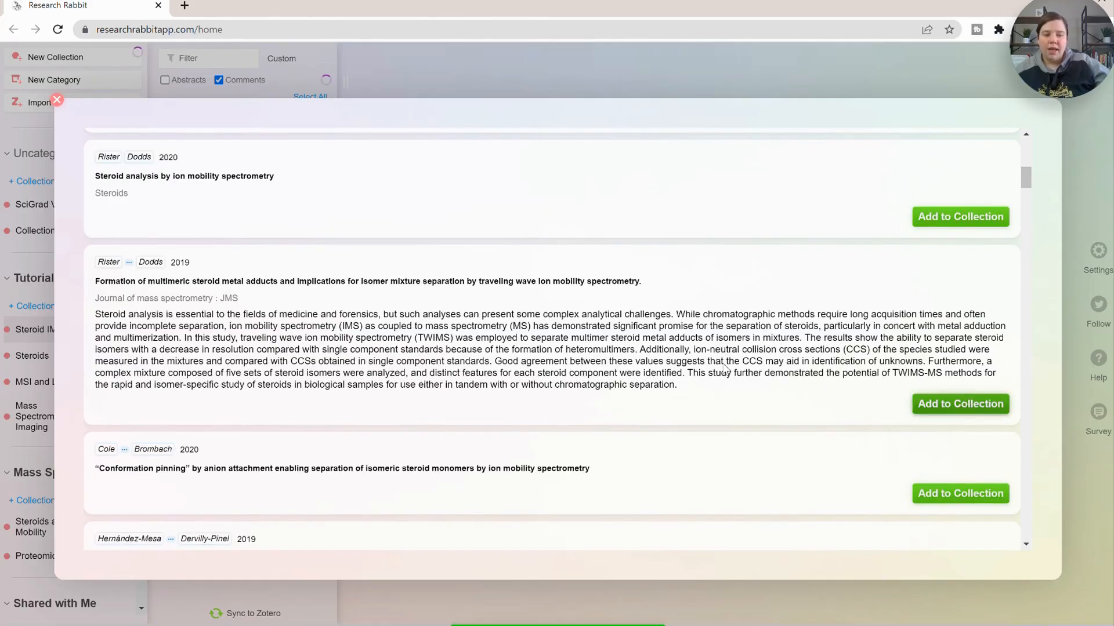
- Add the paper on ion mobility-mass spectrometry separation of steroid structural isomers and epimers to the collection
scroll(480, 350, "down", 3)
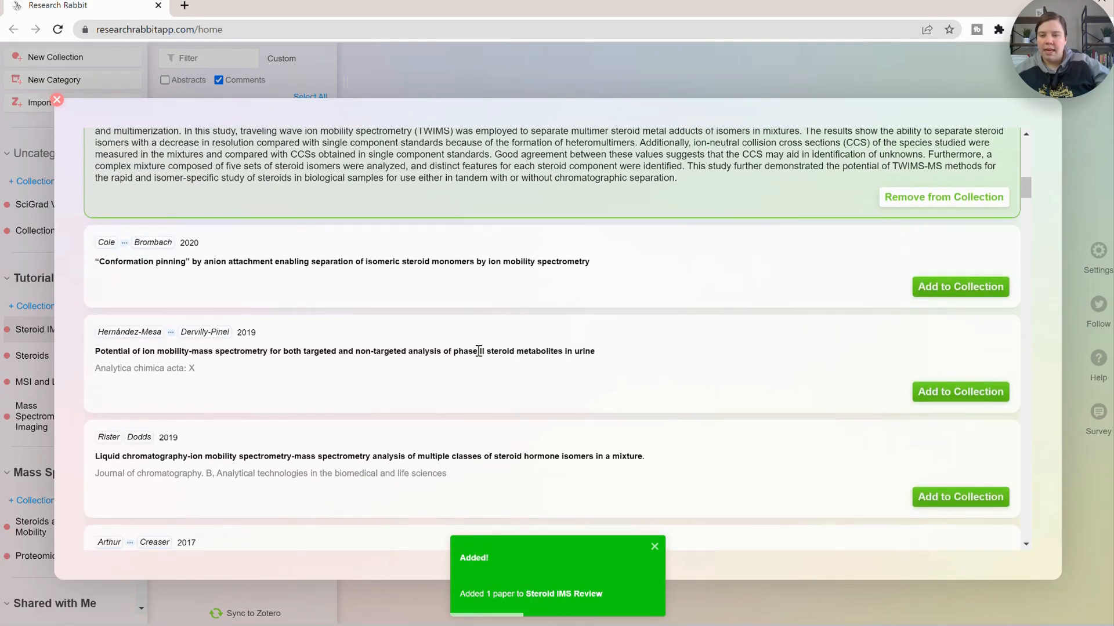
scroll(479, 350, "down", 2)
scroll(475, 358, "down", 1)
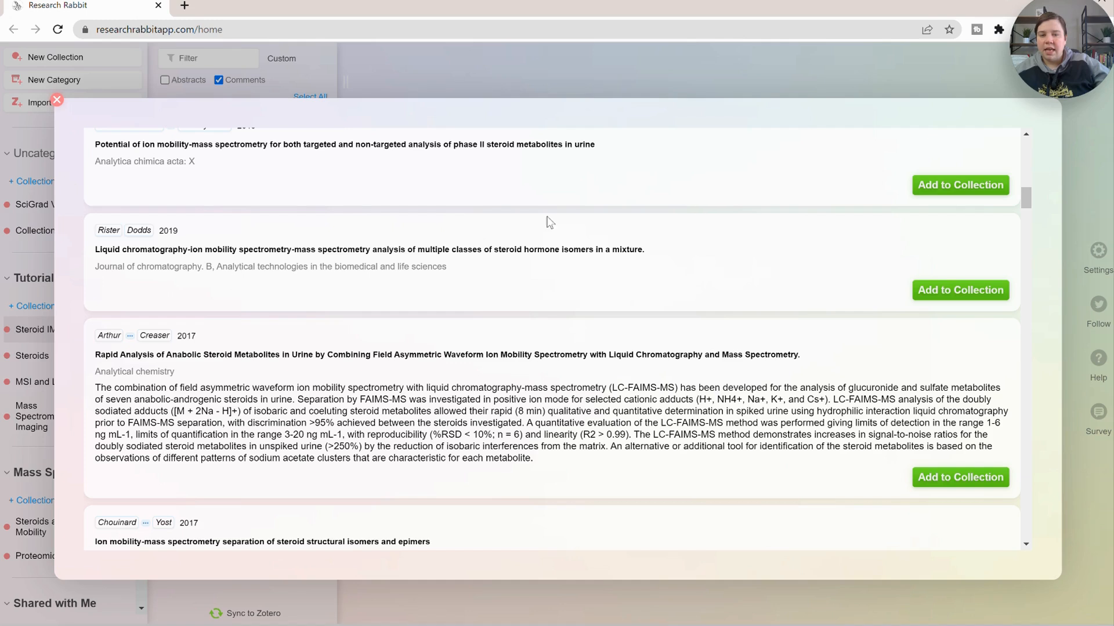
left_click_drag(193, 250, 70, 253)
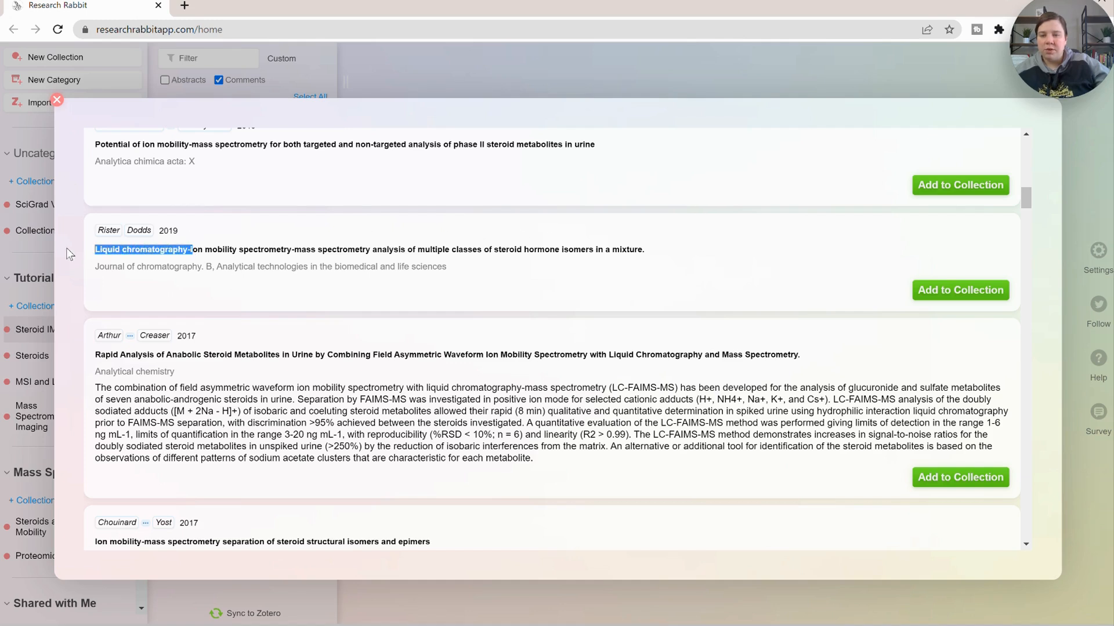
left_click(318, 260)
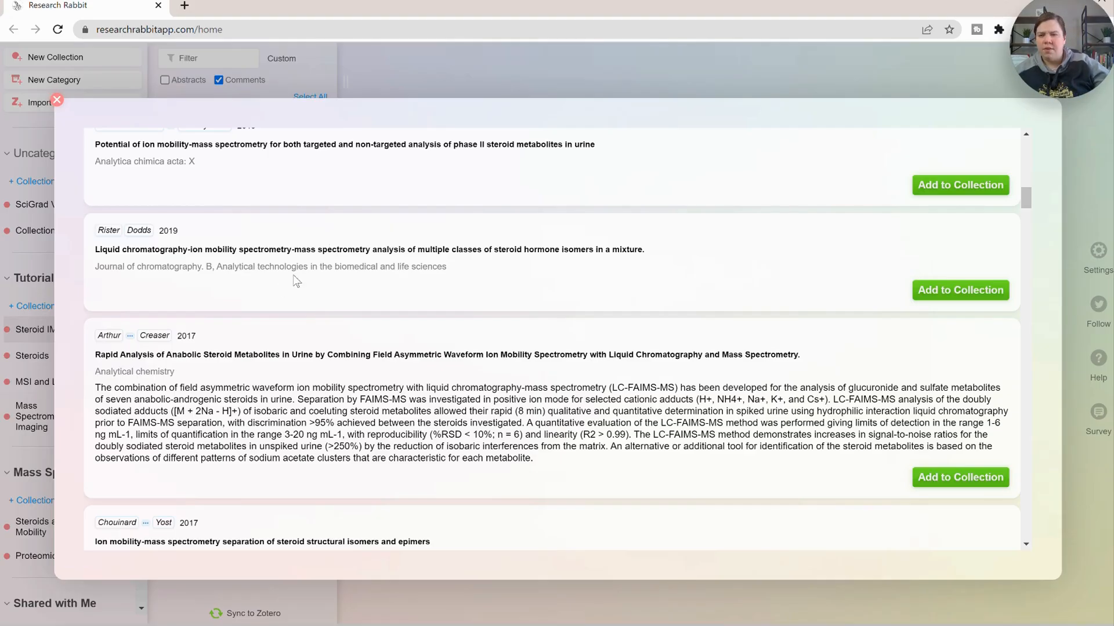
scroll(297, 280, "down", 1)
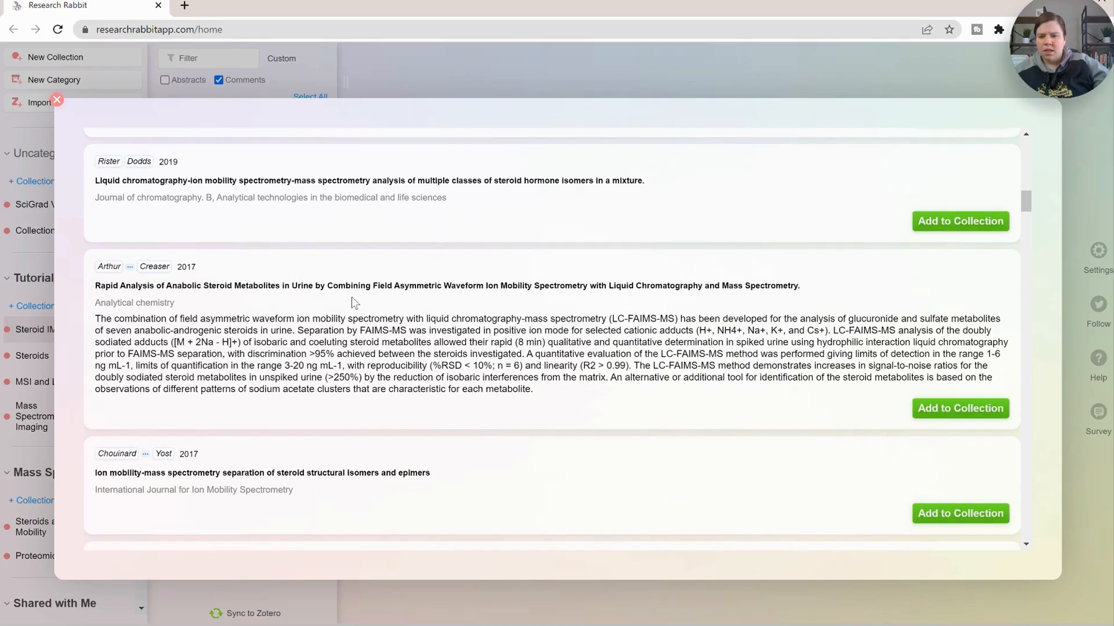
scroll(352, 303, "down", 2)
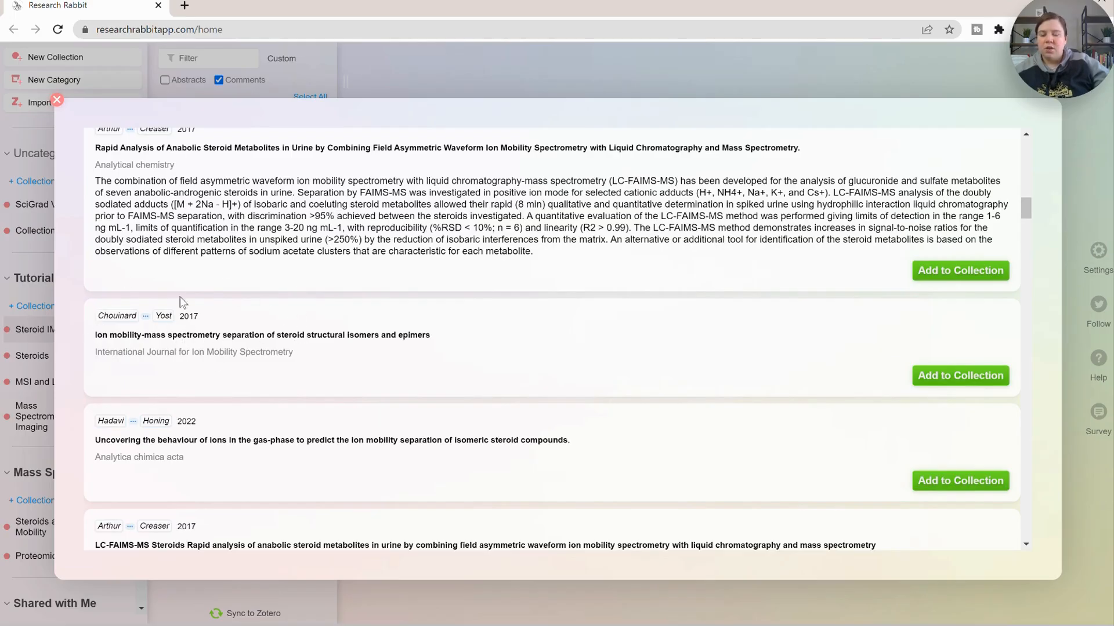
left_click(928, 376)
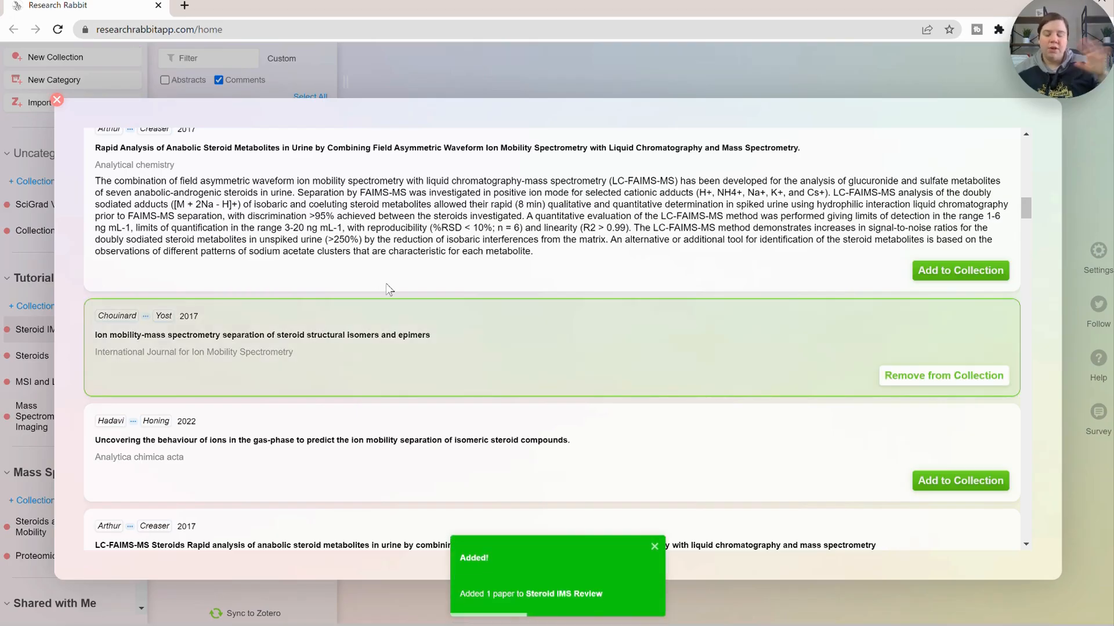
- Add the sodiated multimers of steroid epimers paper and the Paternò-Büchi reaction isomeric steroids paper to the collection
scroll(398, 279, "down", 1)
scroll(399, 278, "down", 3)
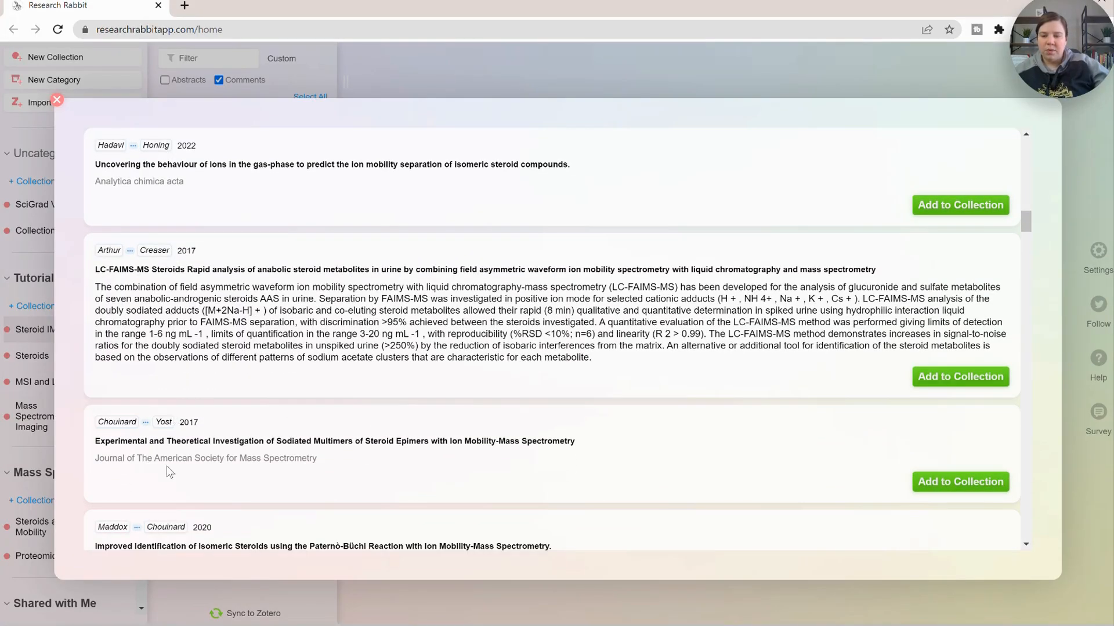
left_click(937, 481)
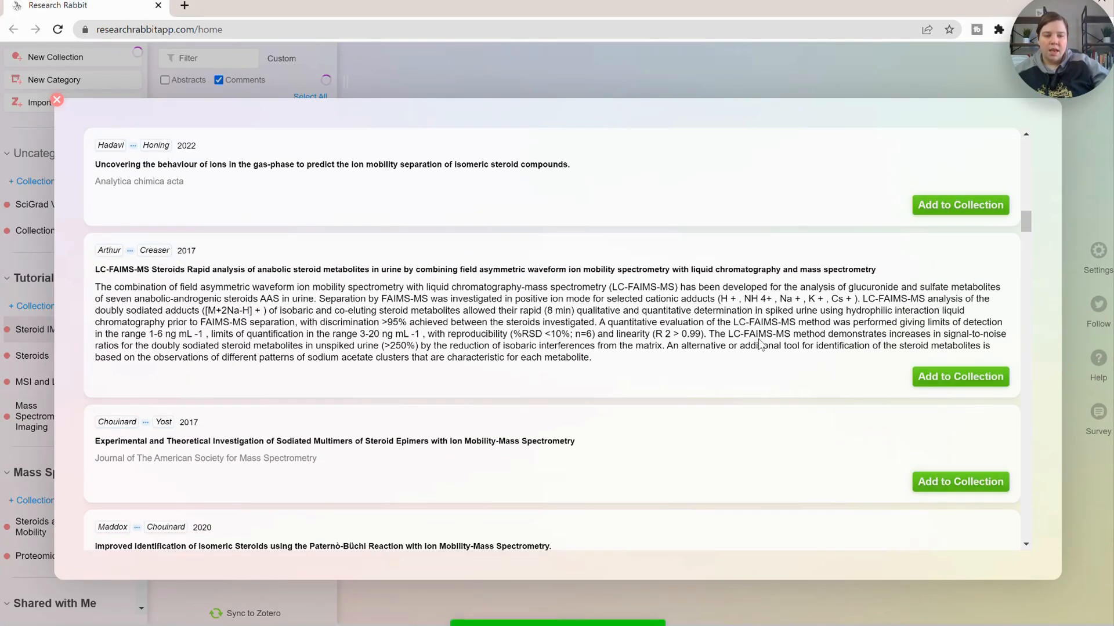
scroll(549, 270, "down", 5)
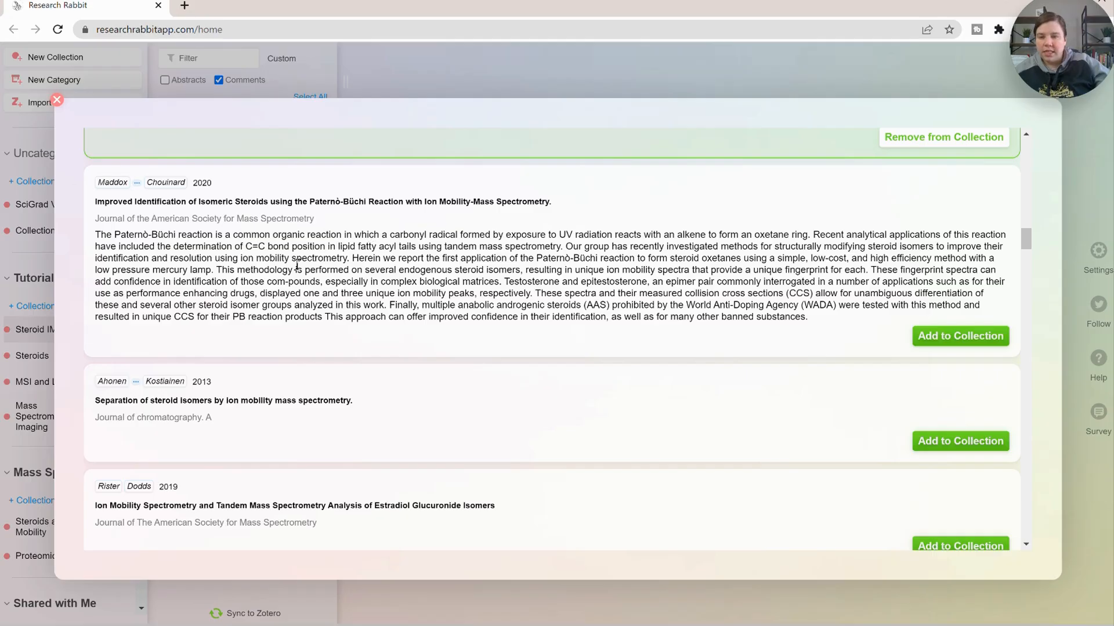
left_click(941, 336)
- Close the paper search dialog
scroll(711, 413, "down", 3)
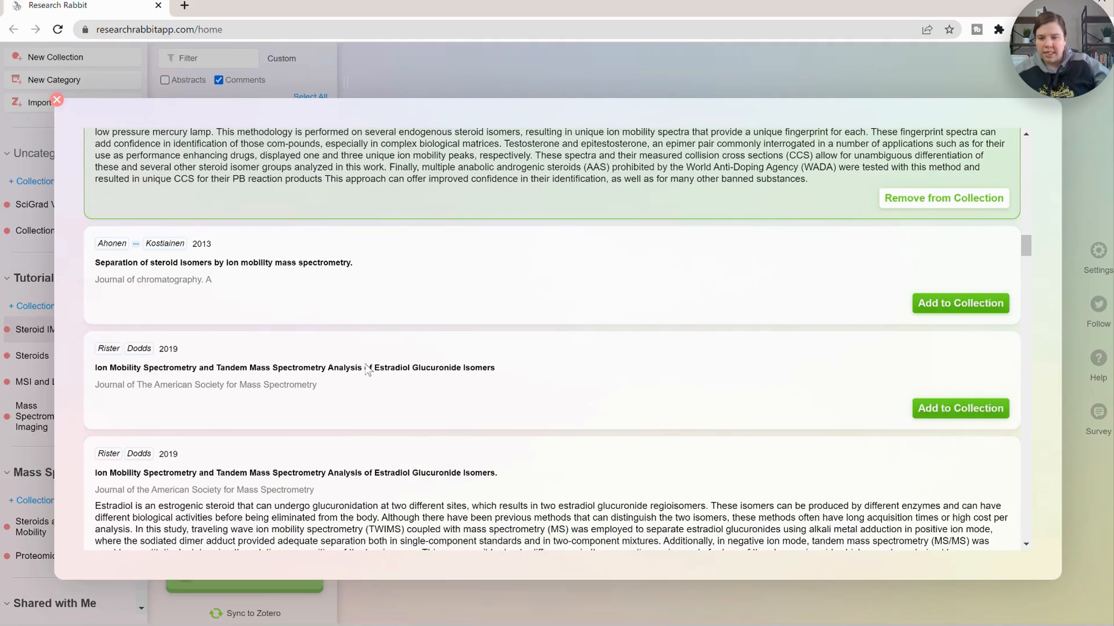
left_click_drag(412, 370, 371, 371)
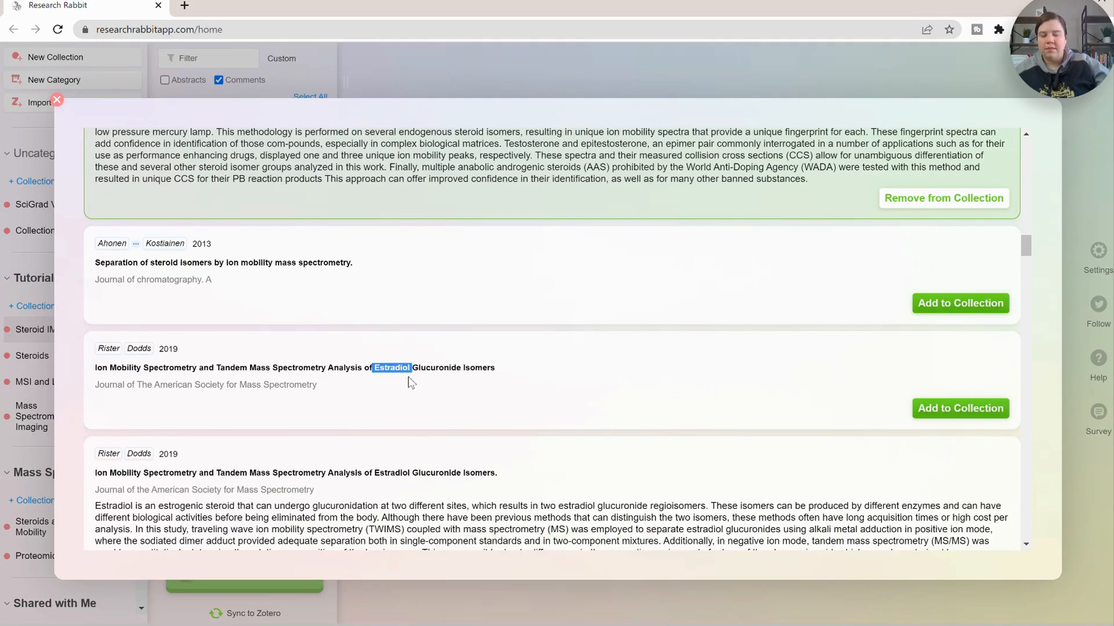
left_click(409, 378)
scroll(585, 352, "up", 15)
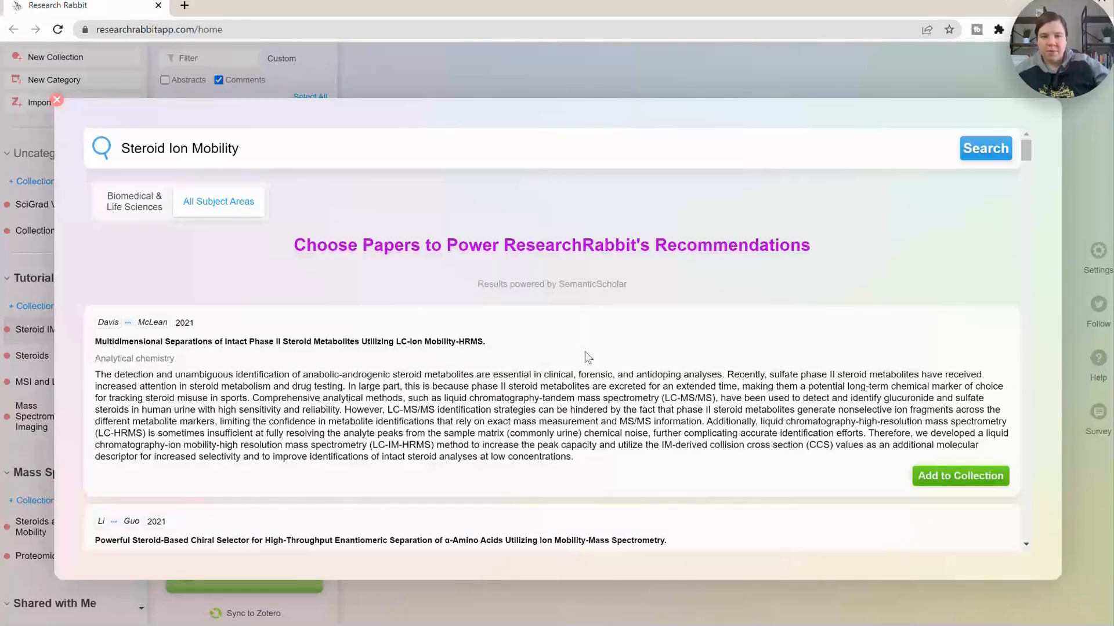
left_click(57, 100)
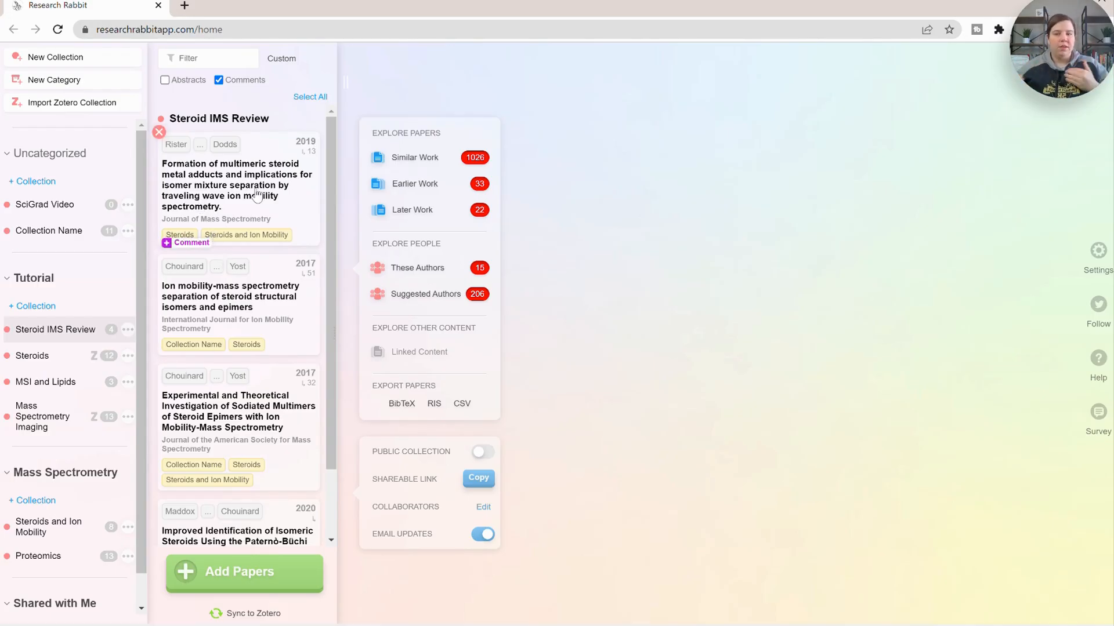
- Open Similar Work for the collection and inspect individual papers in the connections network graph
mouse_move(331, 198)
left_mouse_down()
mouse_move(330, 261)
mouse_move(333, 183)
left_mouse_up()
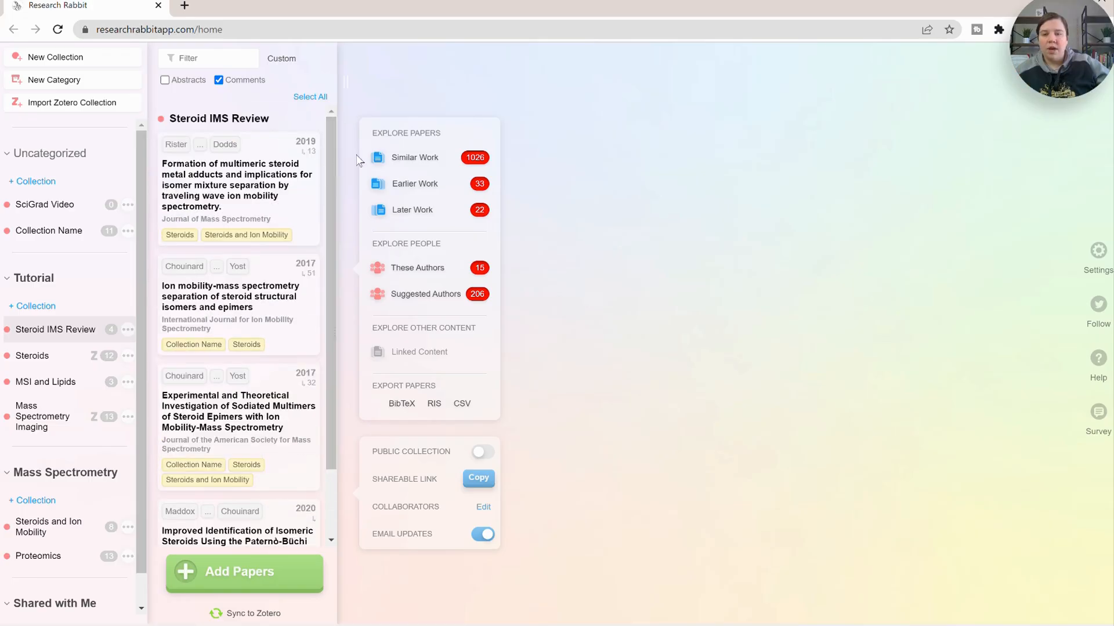
left_click(402, 163)
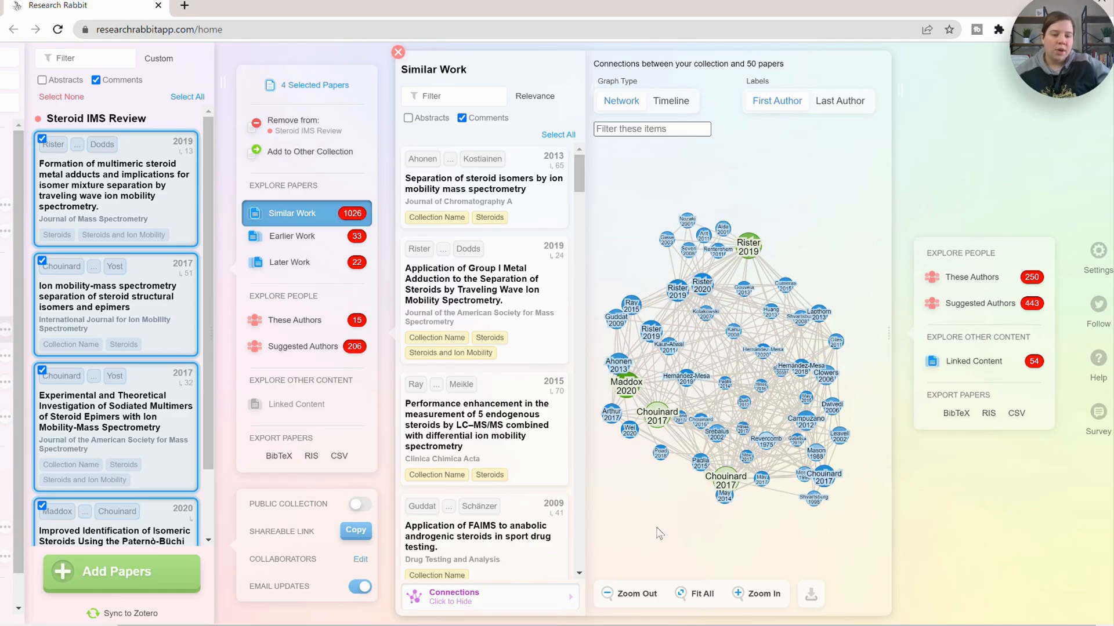
left_click(747, 462)
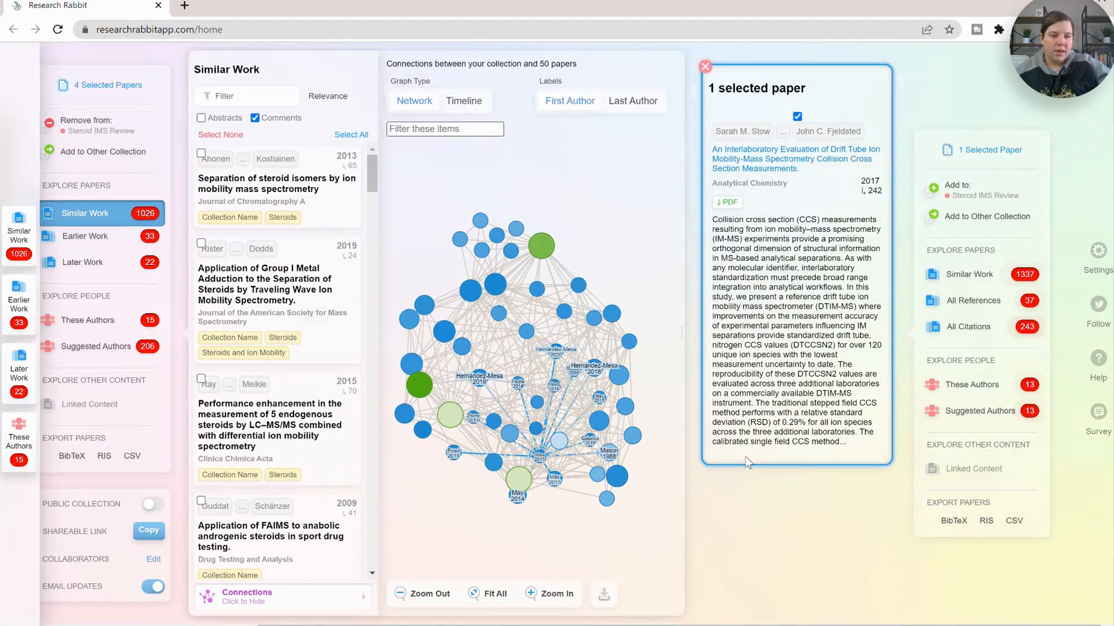
left_click(554, 485)
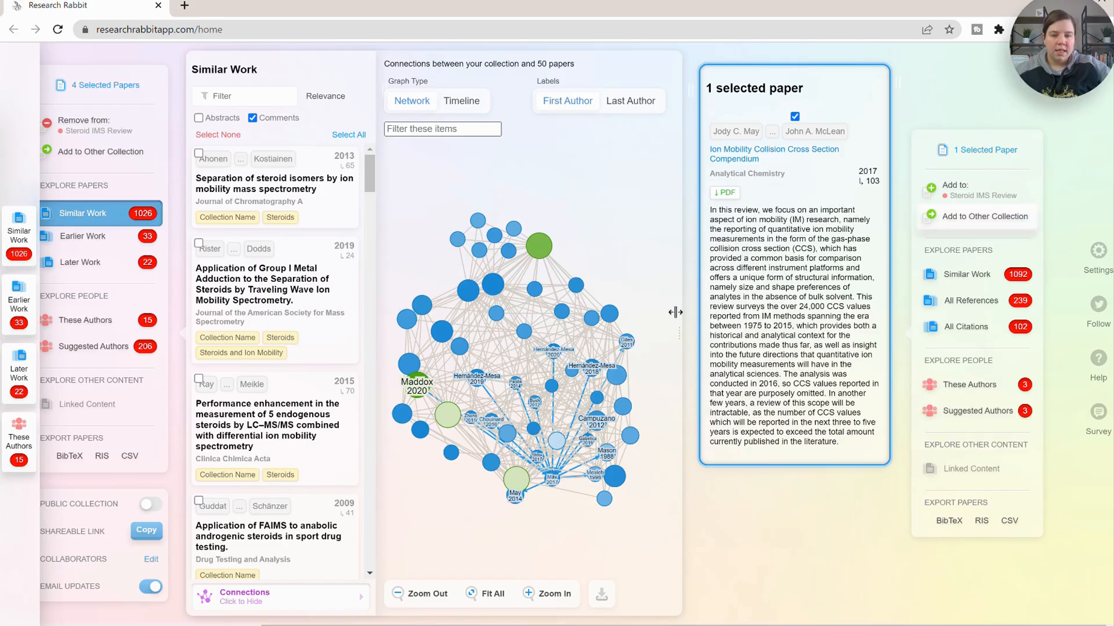
left_click(513, 497)
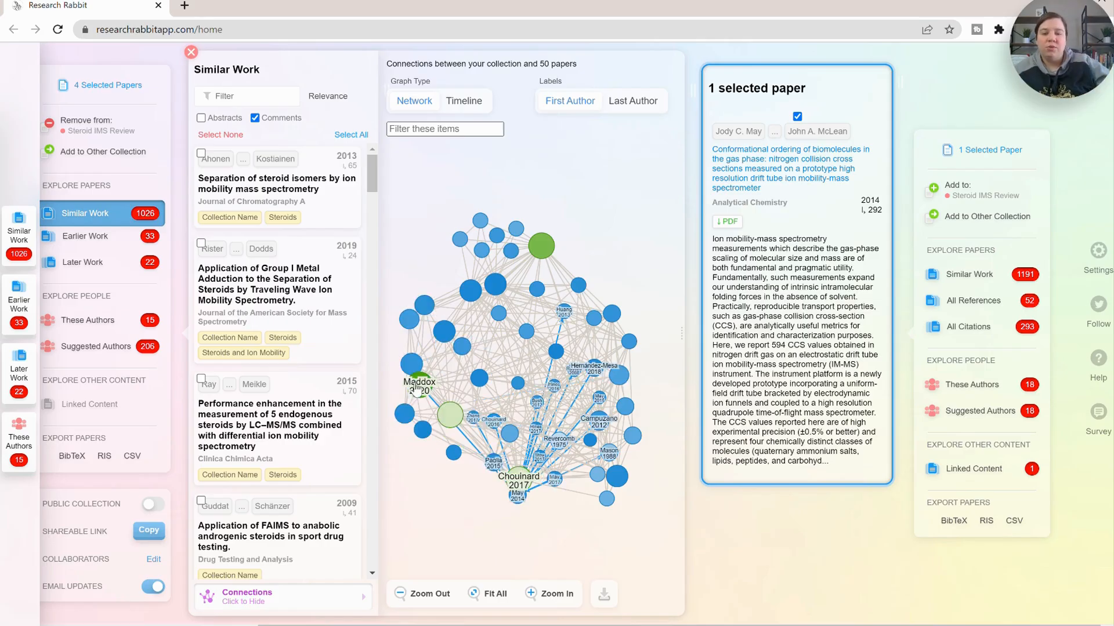
left_click(405, 418)
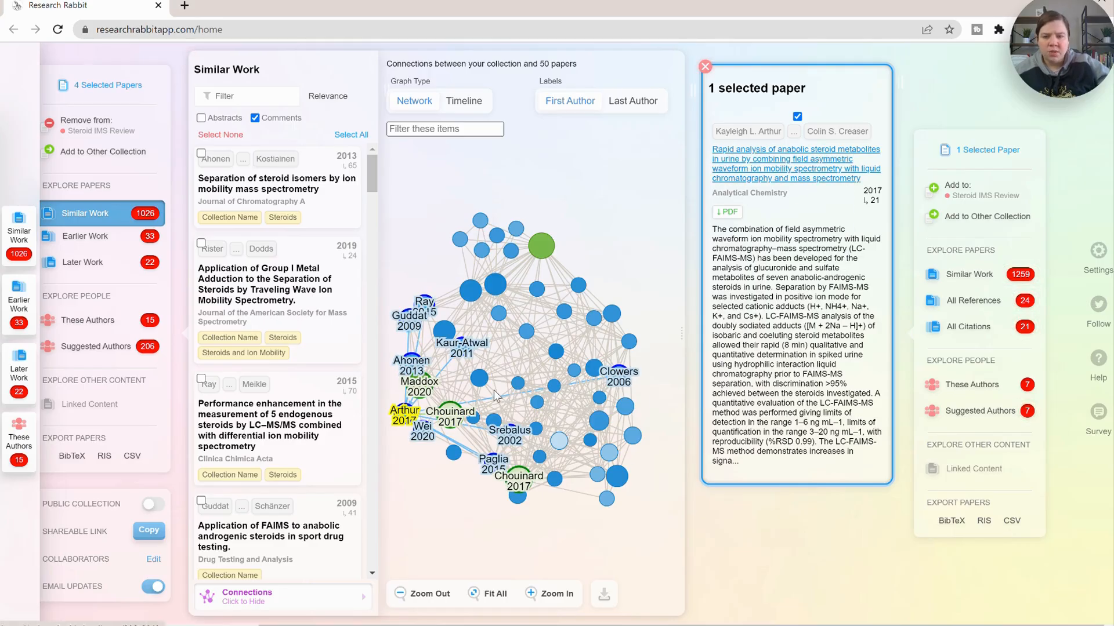
- Add the paper on separating structurally similar anabolic steroids as cation adducts in FAIMS-MS from the graph to the collection
left_click(424, 433)
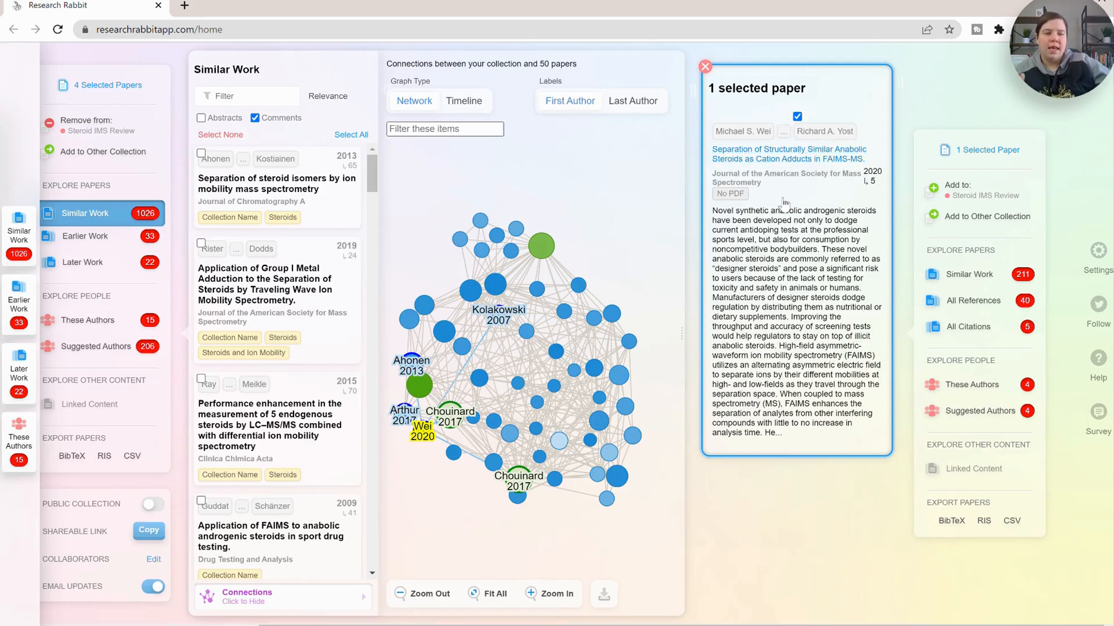
left_click(967, 194)
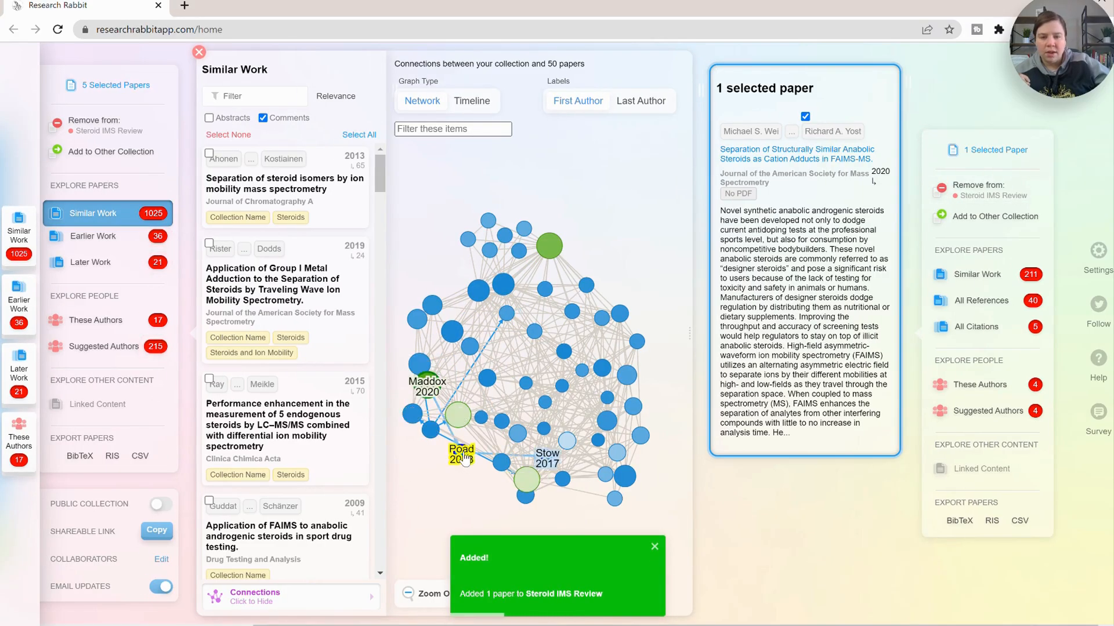
- Add the paper on separation of steroid isomers by ion mobility mass spectrometry and the FAIMS anabolic androgenic steroids paper from the graph to the collection
left_click(464, 458)
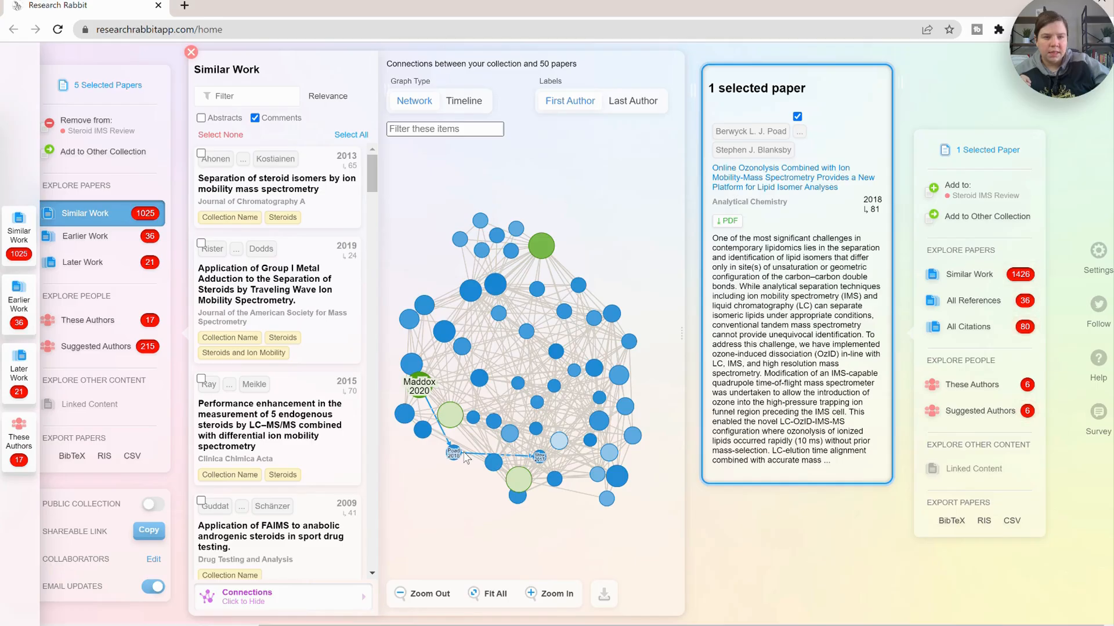
left_click(474, 424)
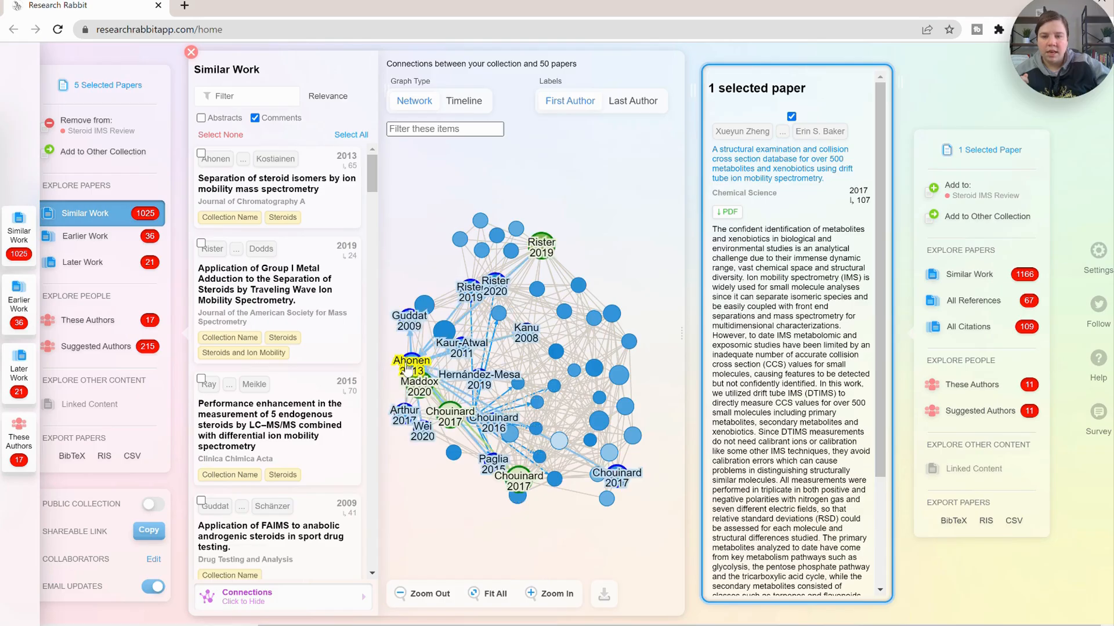
left_click(410, 367)
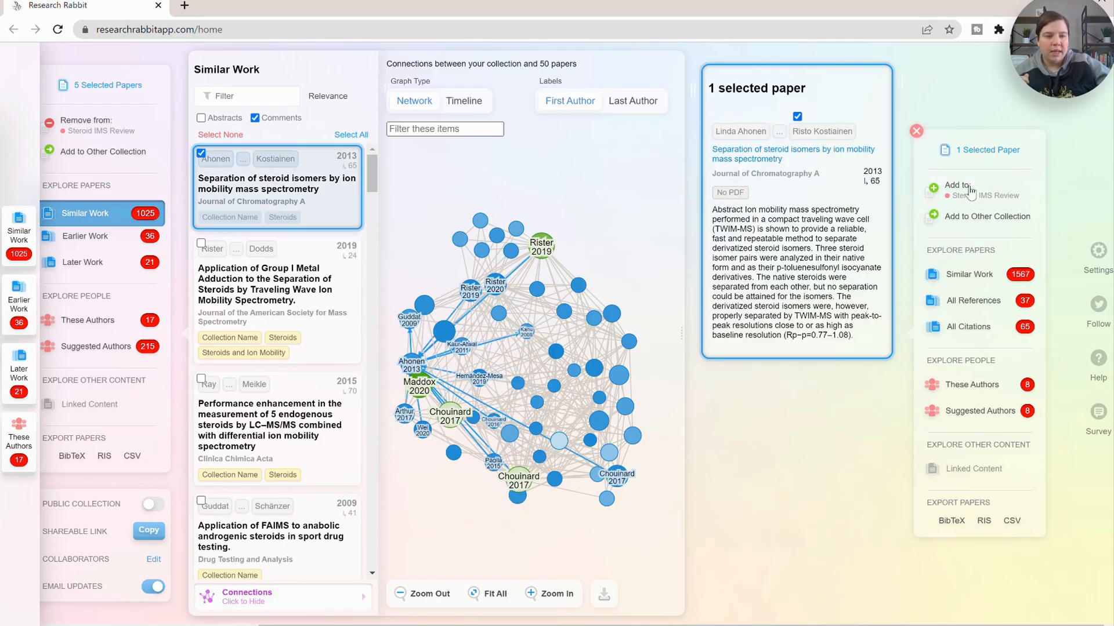
left_click(1012, 191)
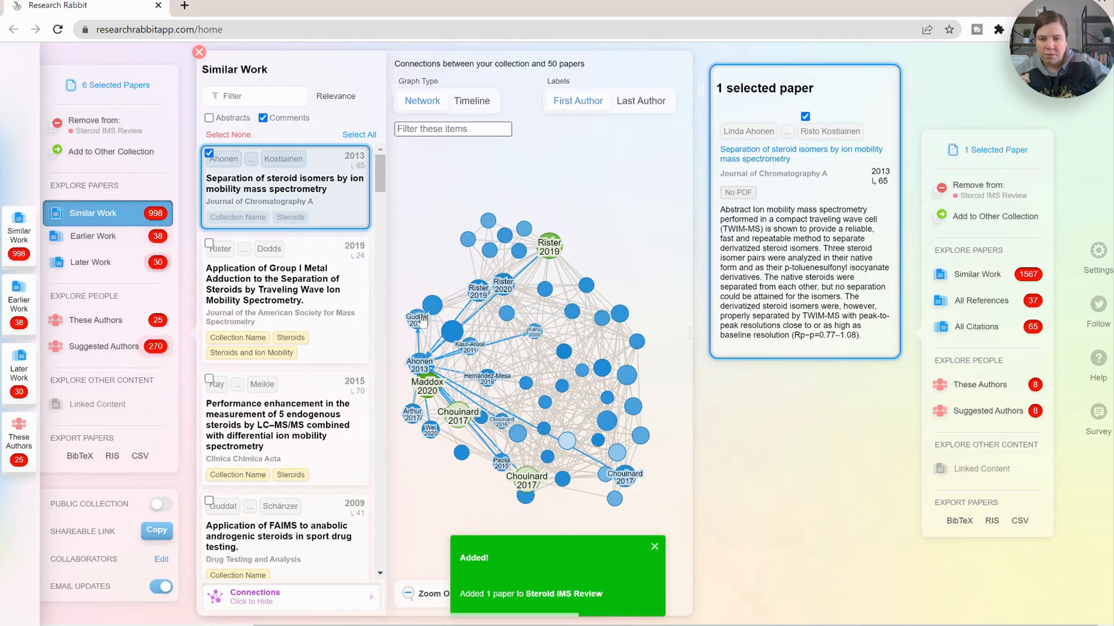
left_click(420, 327)
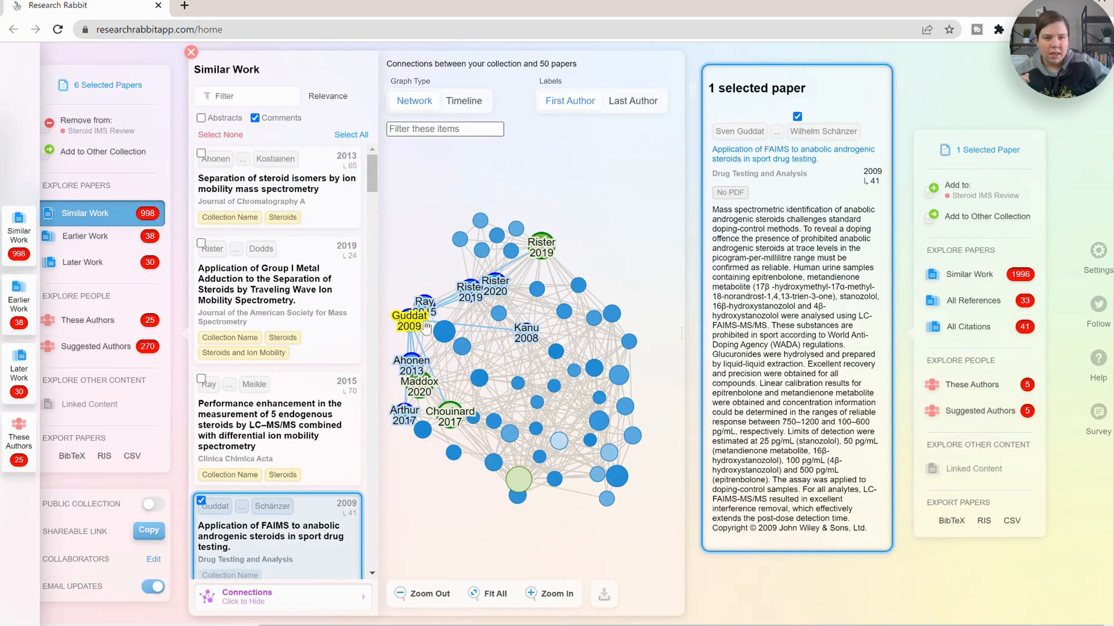
left_click(980, 191)
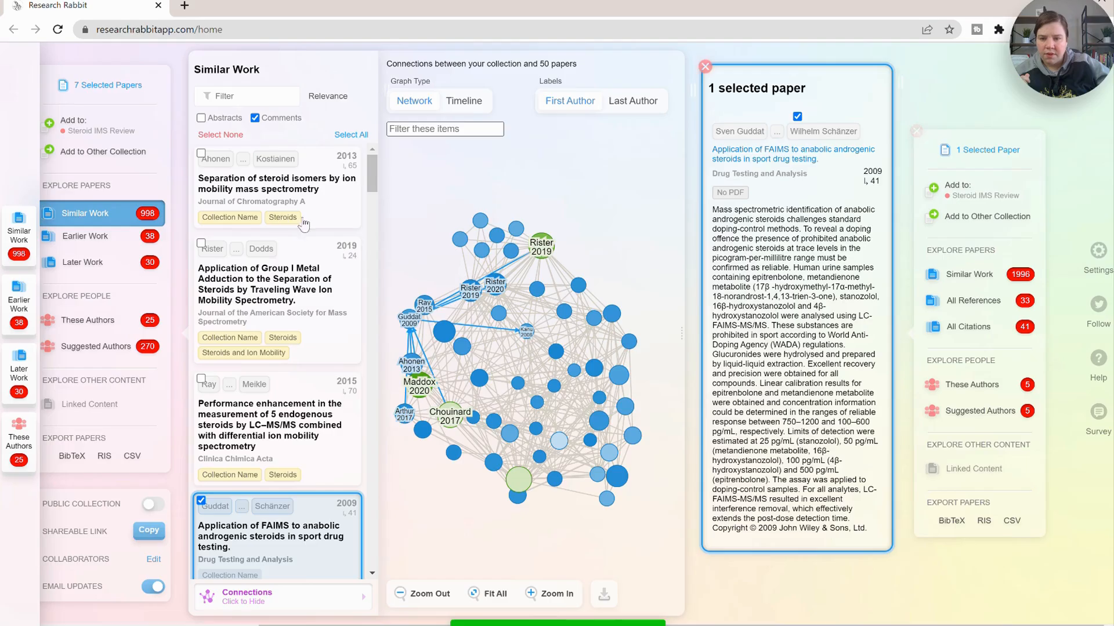
- Inspect more papers in the Similar Work connections graph by selecting their nodes and reading the details
left_click(432, 304)
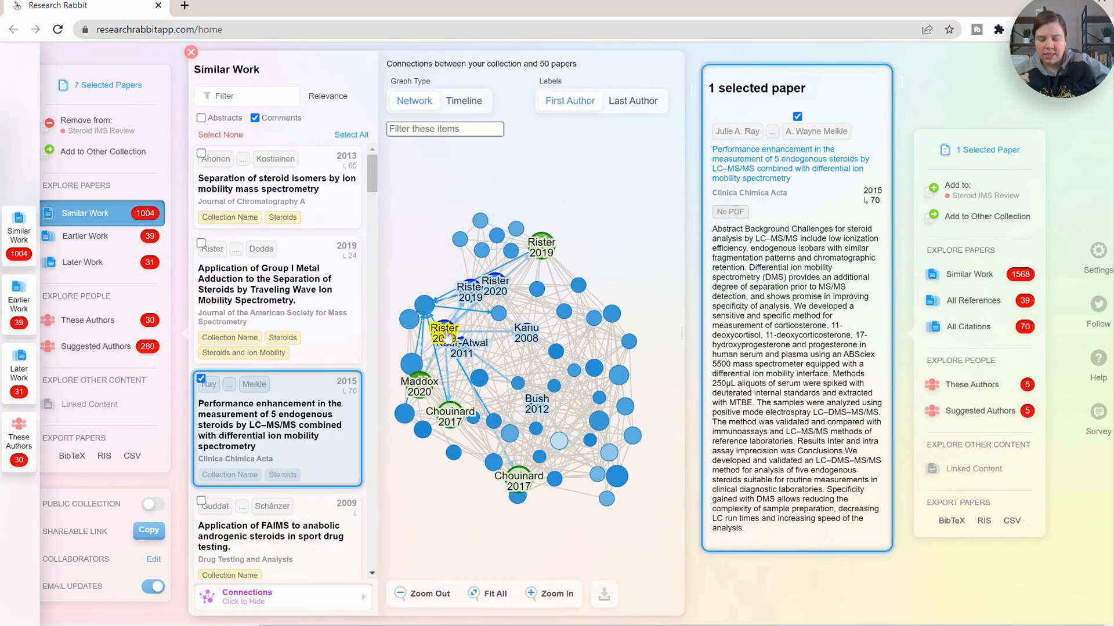
left_click(445, 335)
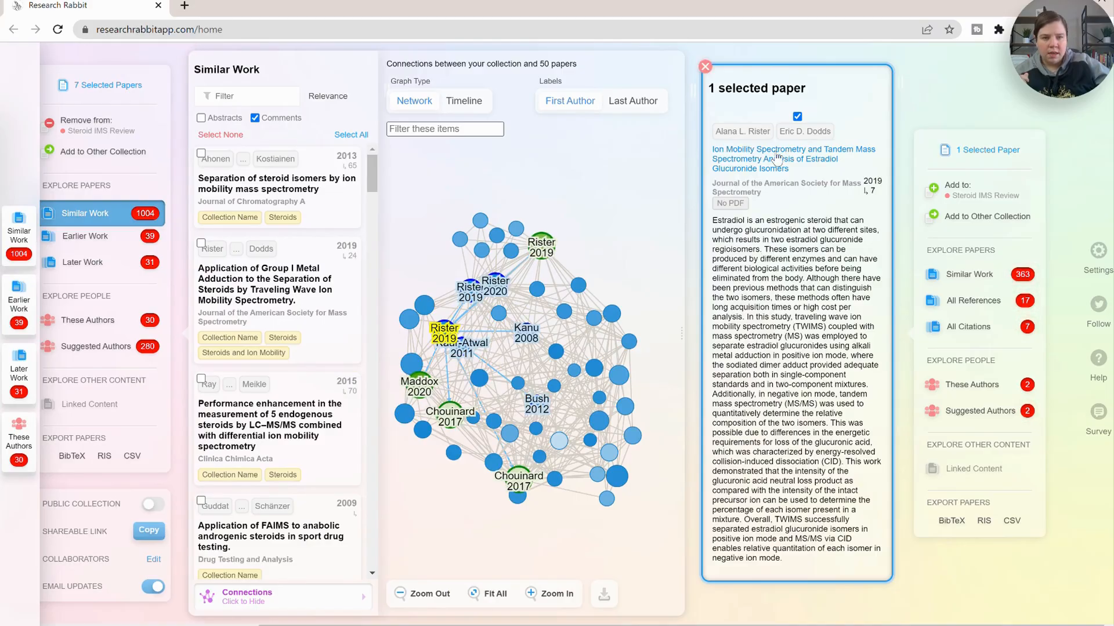
left_click(467, 353)
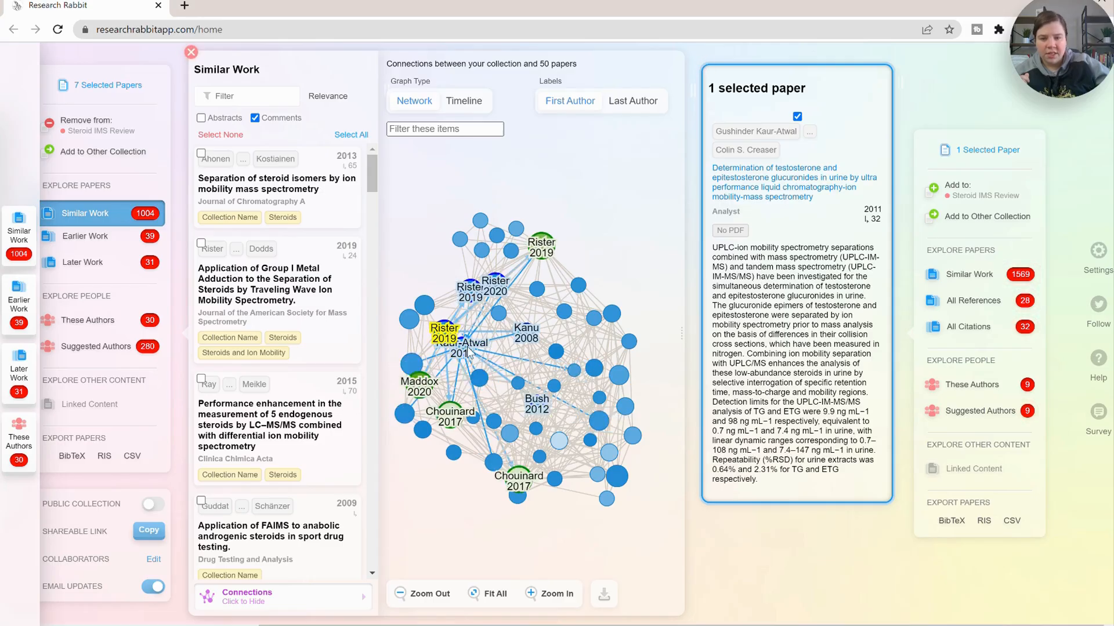
left_click(477, 386)
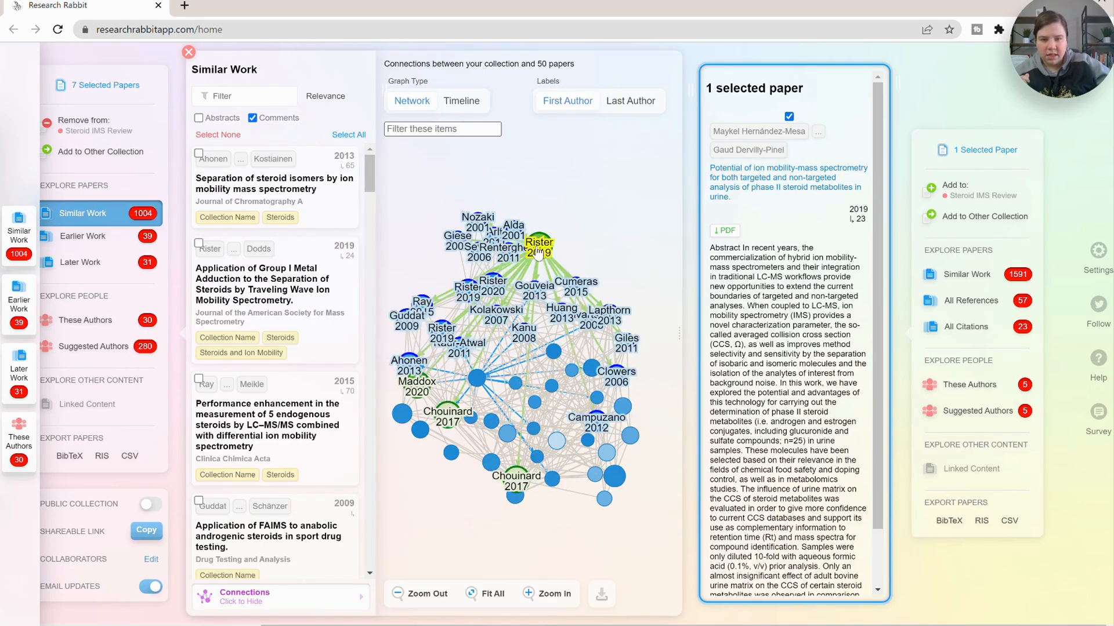
left_click(514, 232)
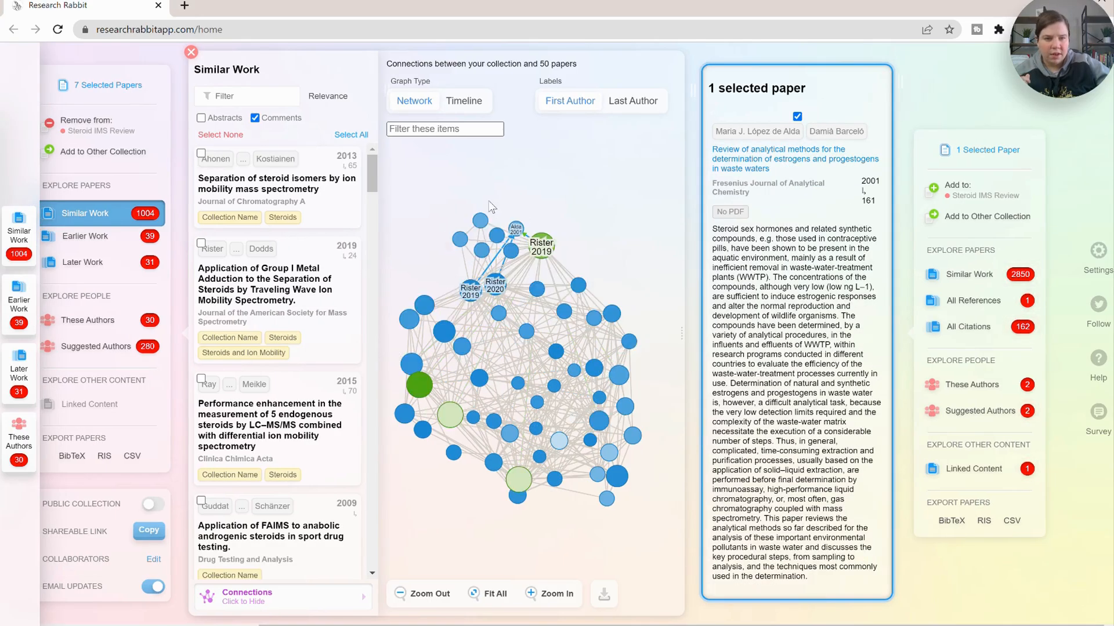
left_click(513, 255)
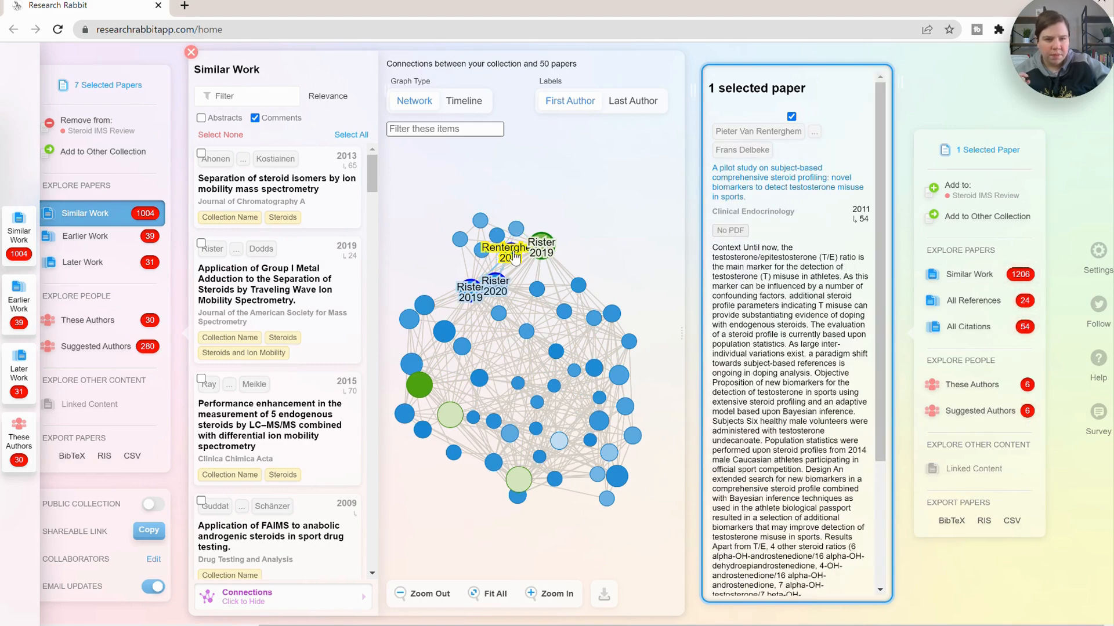
left_click(483, 256)
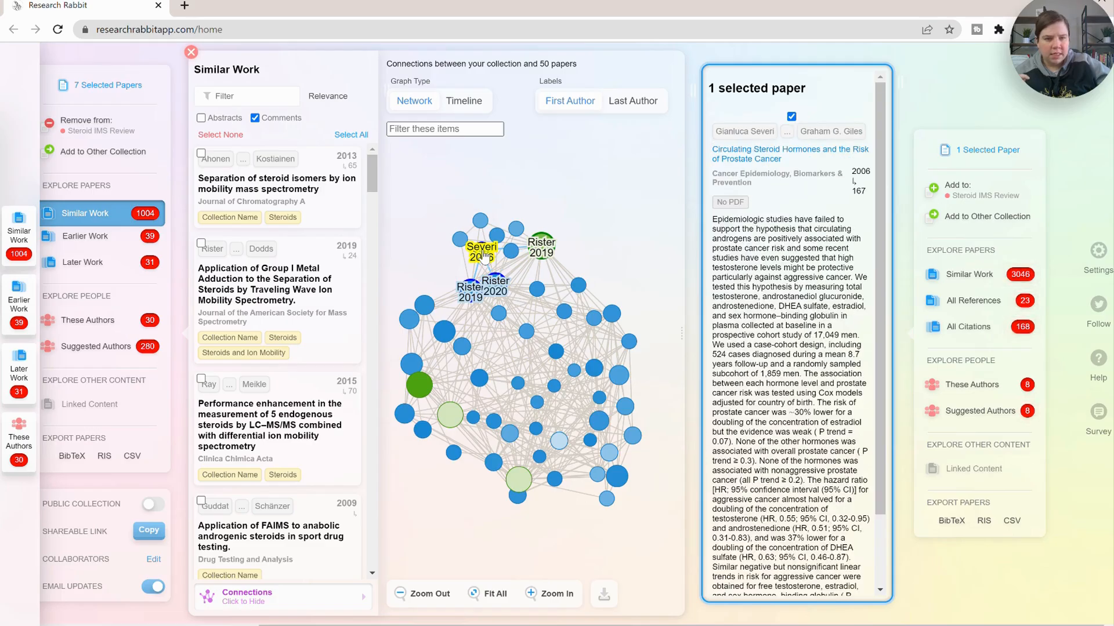
left_click(459, 238)
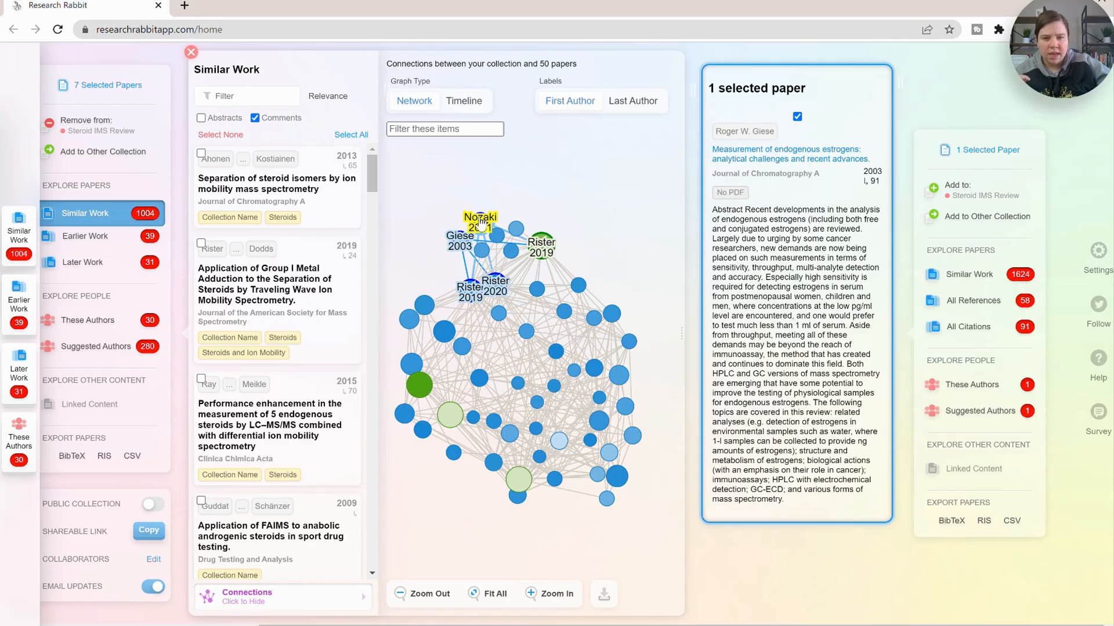
left_click(482, 225)
- Add the Group I metal adduction steroid separation paper by traveling wave ion mobility spectrometry to the collection
left_click(494, 287)
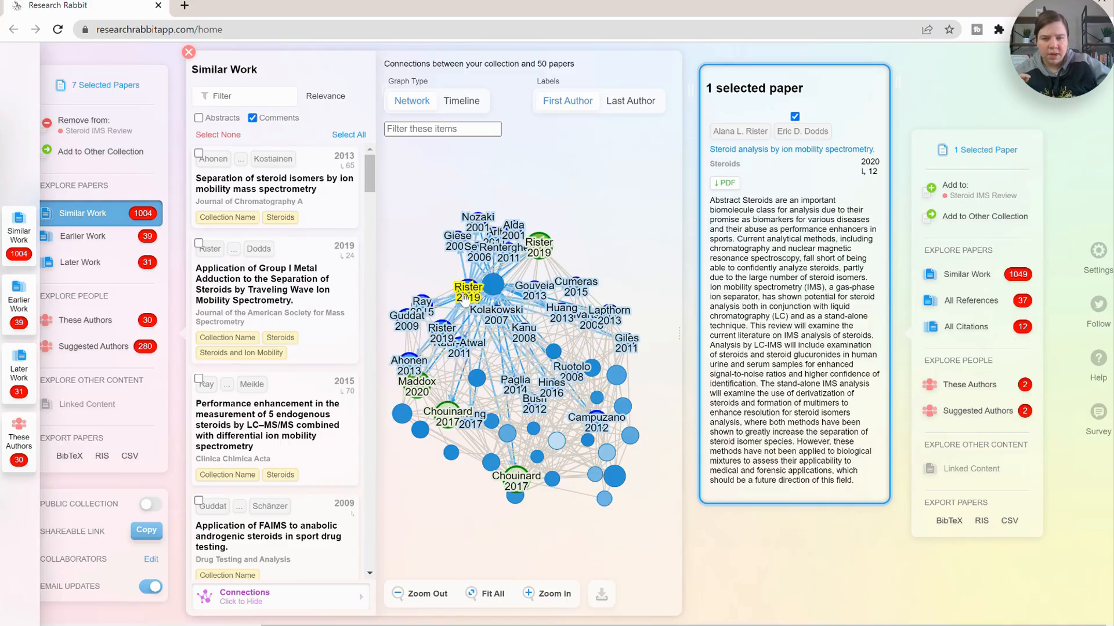
left_click(468, 291)
left_click(960, 193)
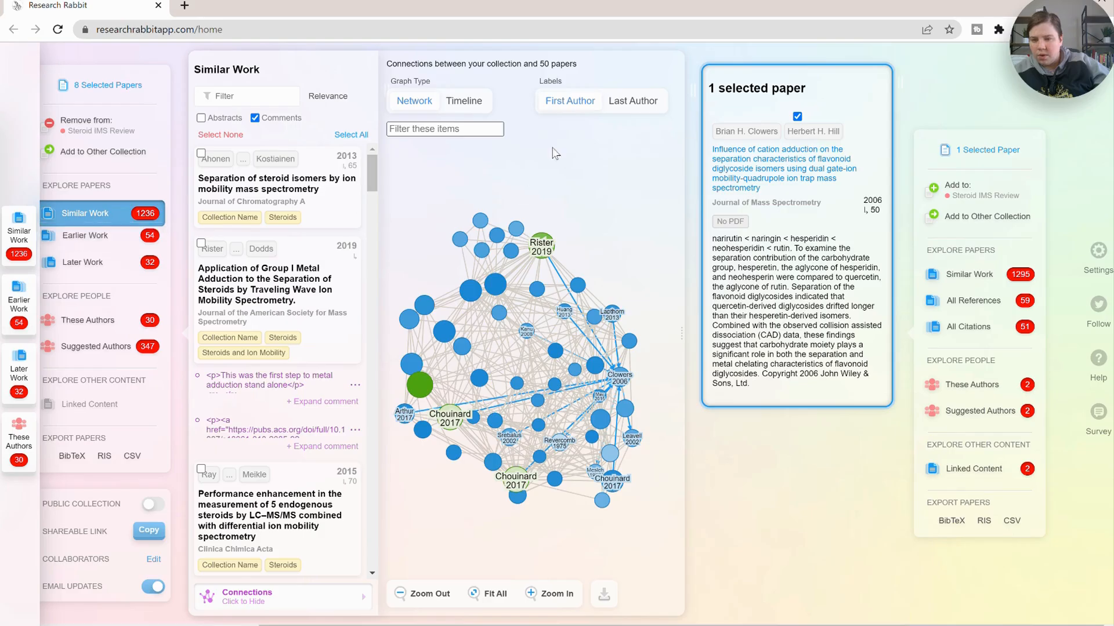
- Close Similar Work and show the connections graph of the Steroid IMS Review collection itself
left_click(190, 52)
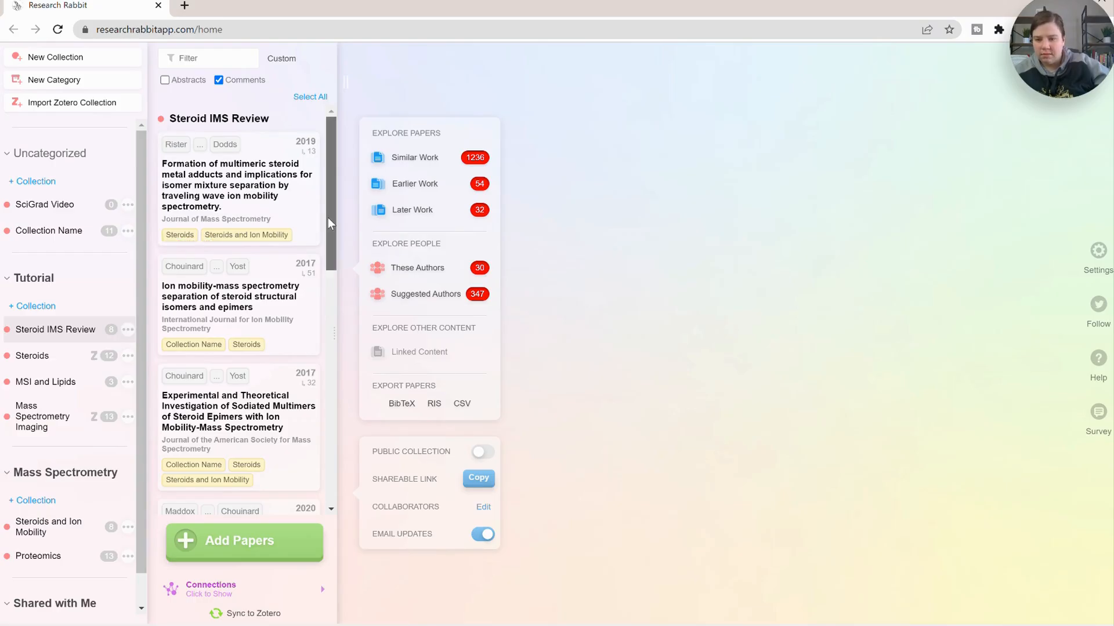
left_click(200, 592)
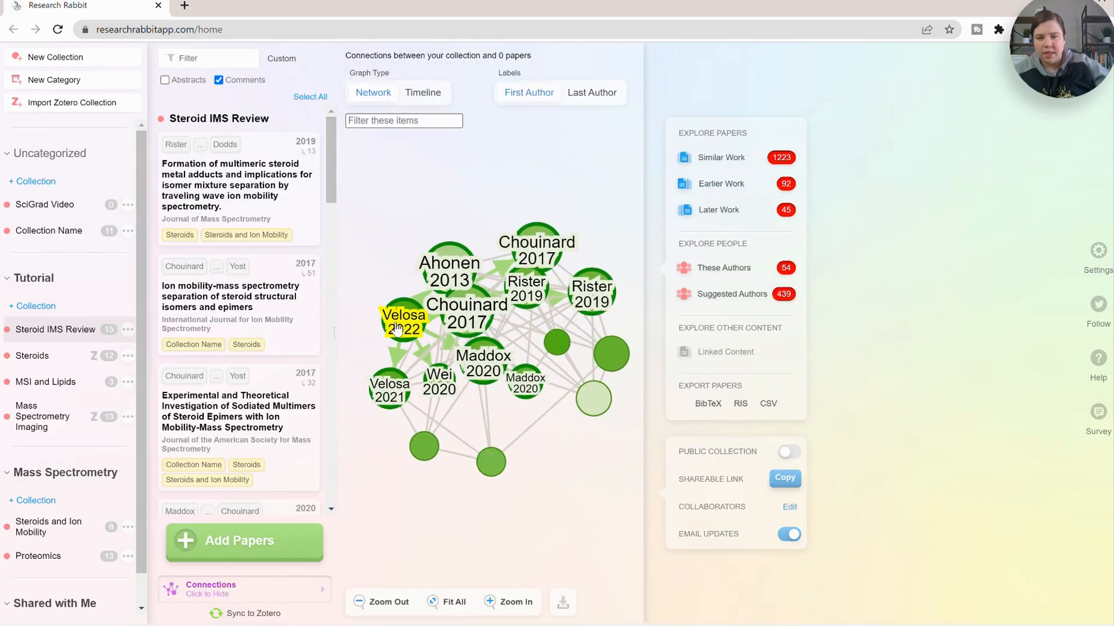
left_click(400, 328)
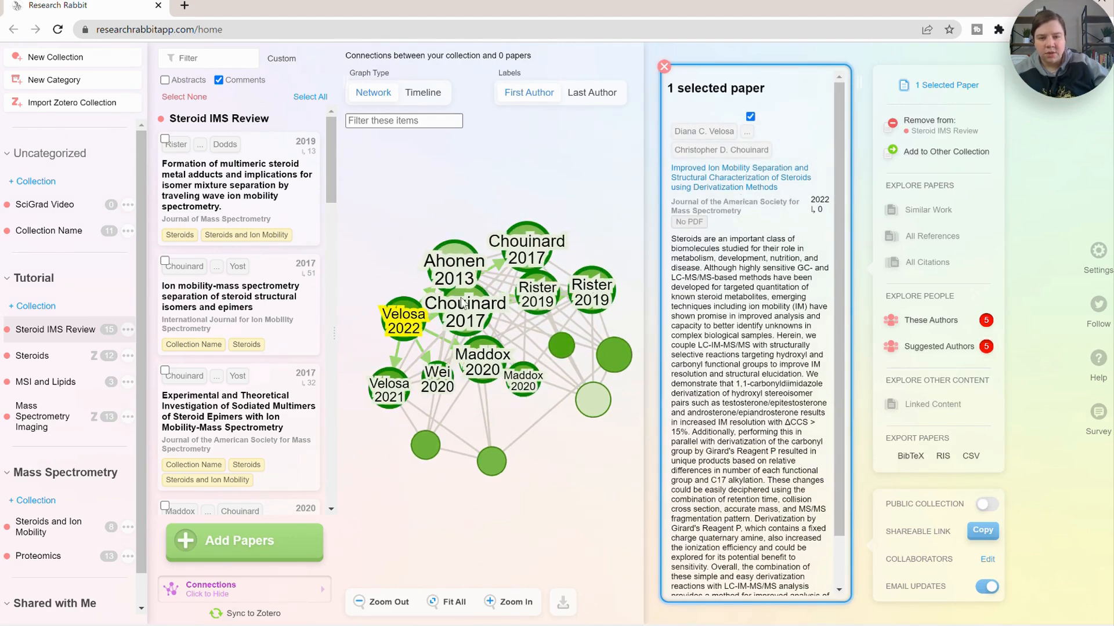
left_click(455, 268)
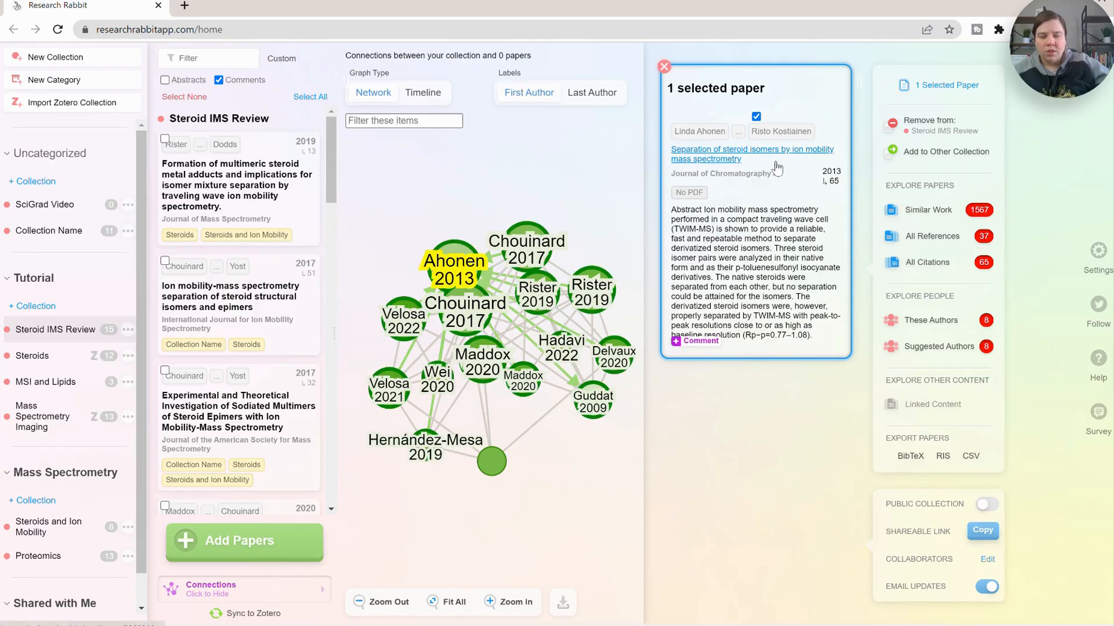
left_click(462, 316)
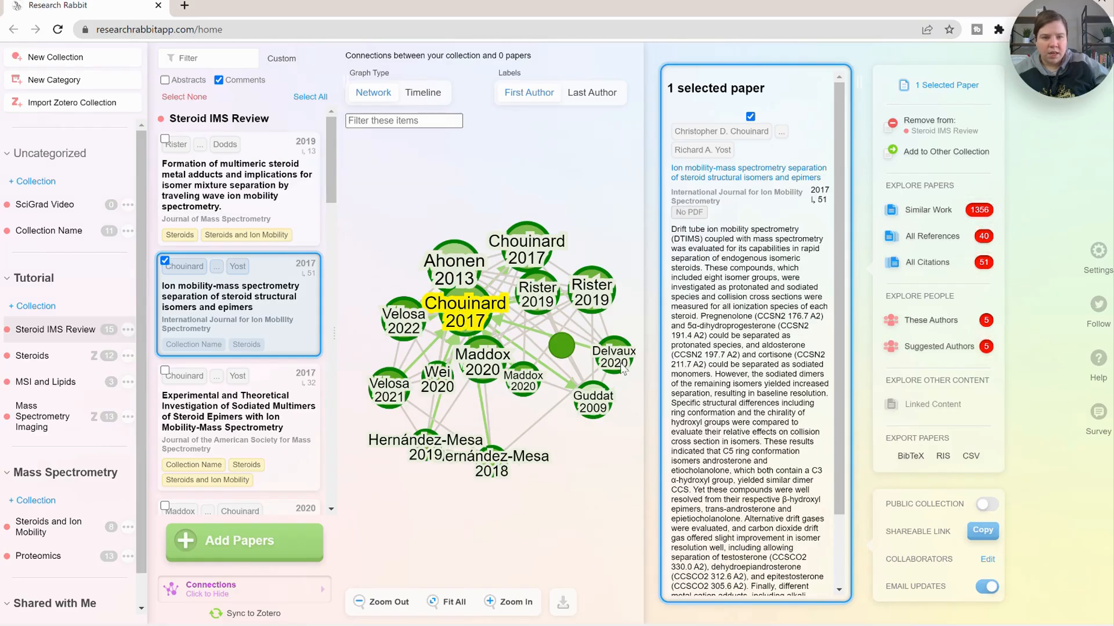
- Inspect individual papers in the collection graph, moving nodes apart to reveal overlapping labels
scroll(740, 279, "down", 1)
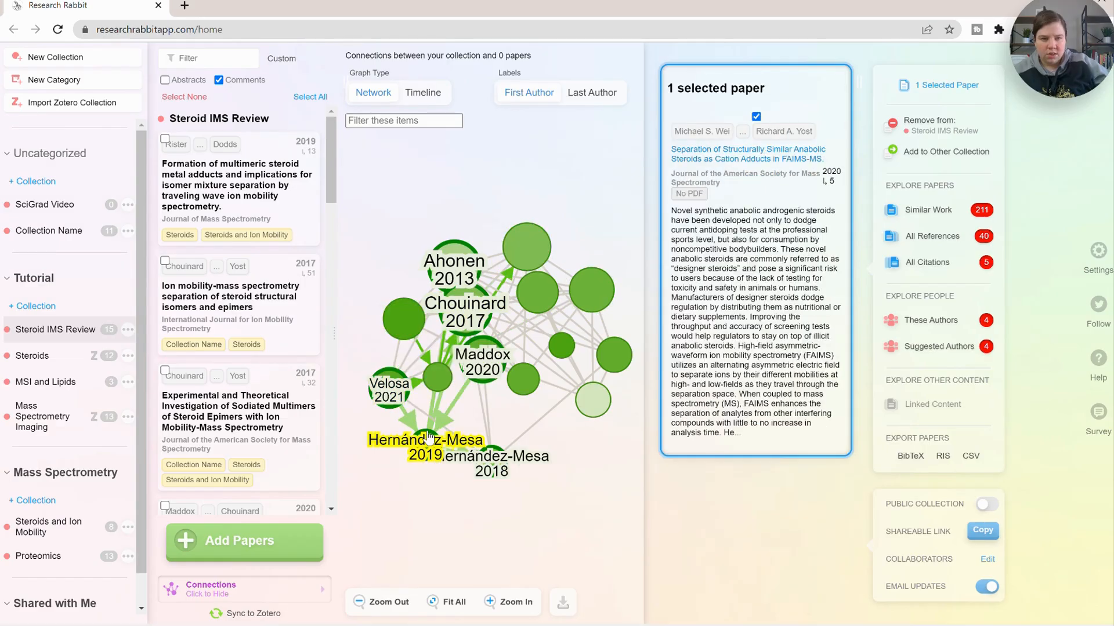
left_click(429, 436)
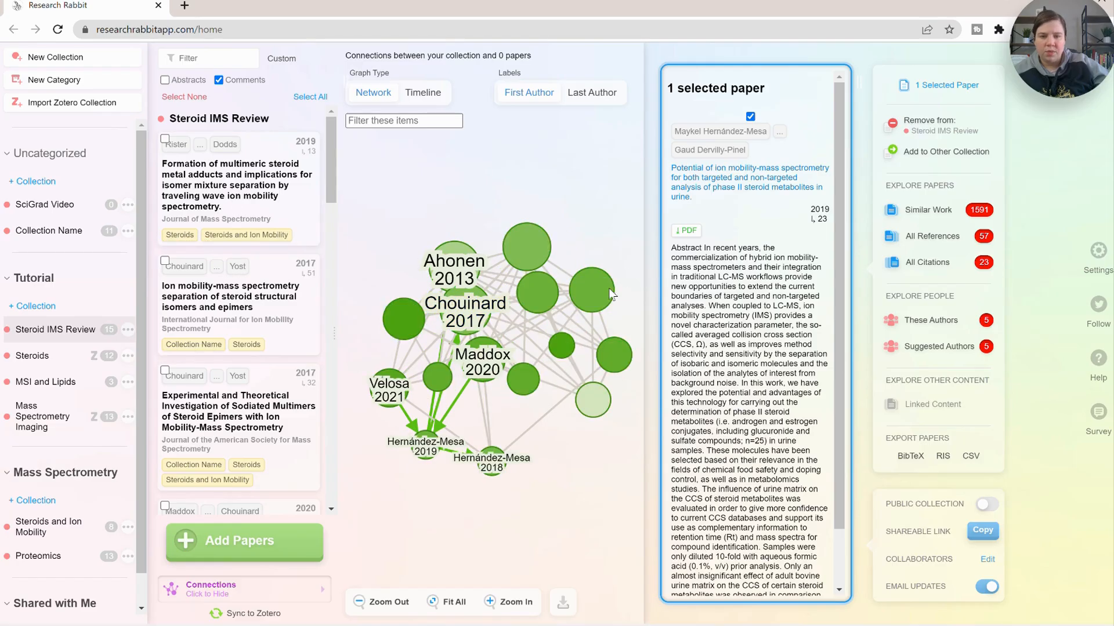
left_click(552, 298)
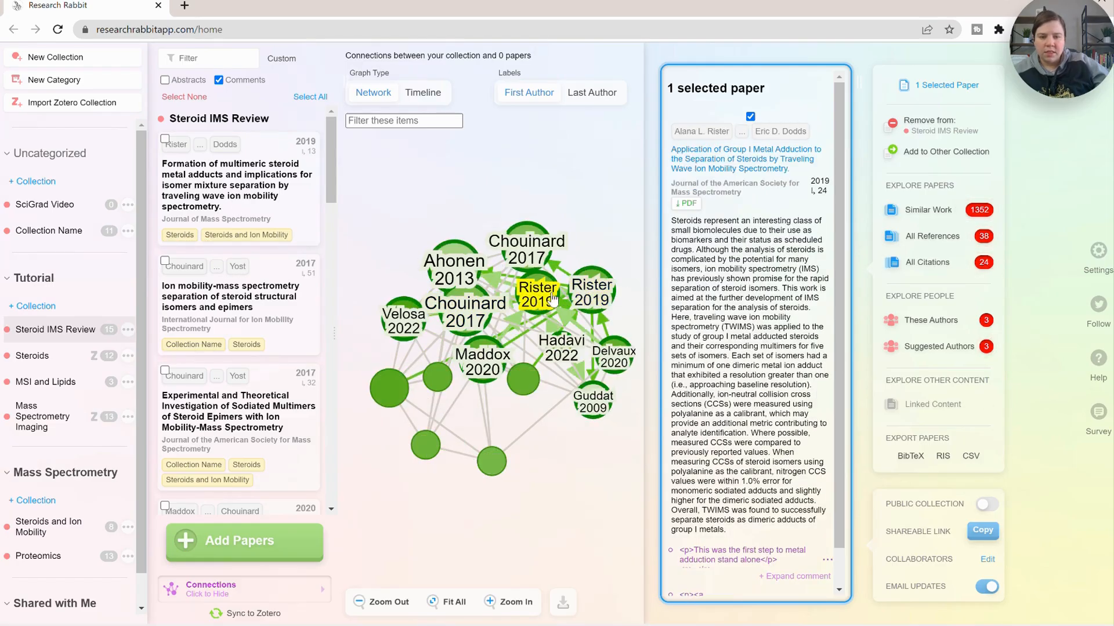
left_click(538, 243)
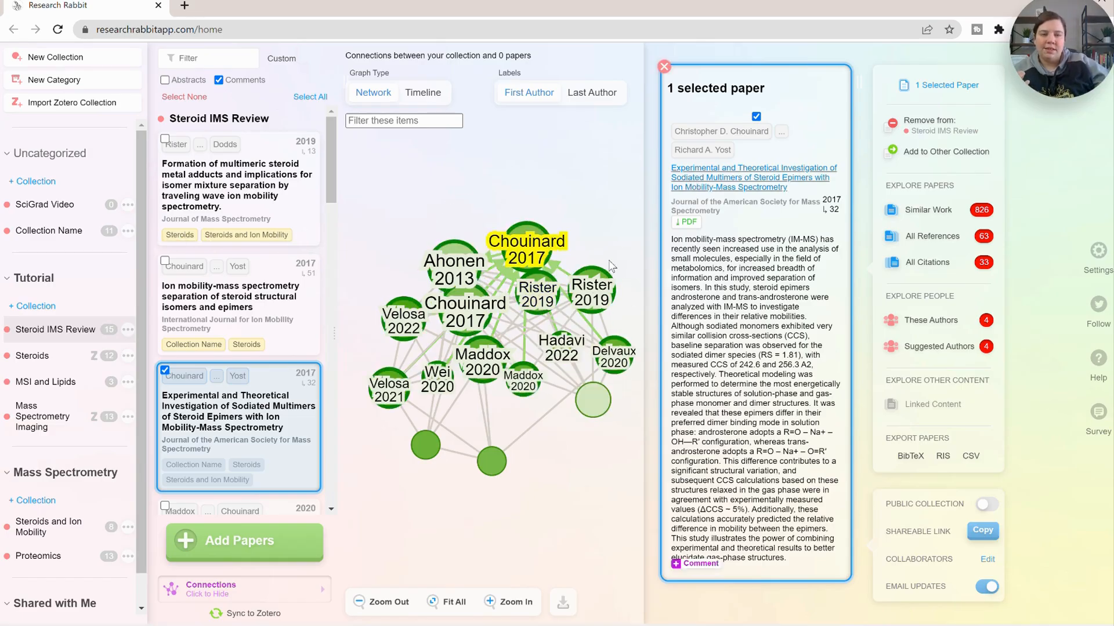
left_click(588, 303)
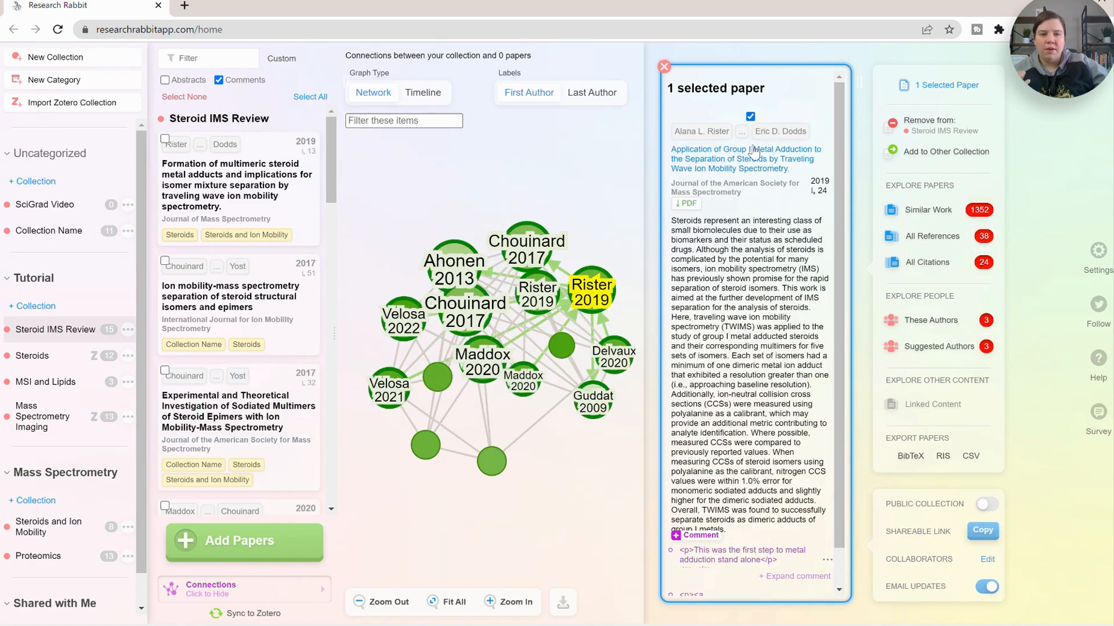
left_click(617, 364)
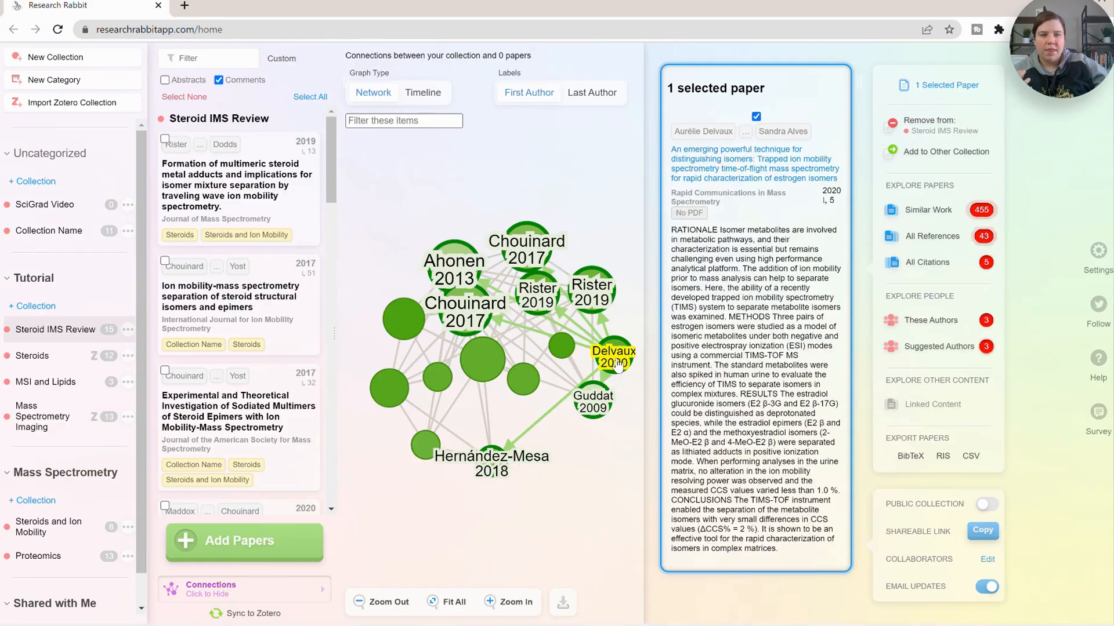
left_click(524, 379)
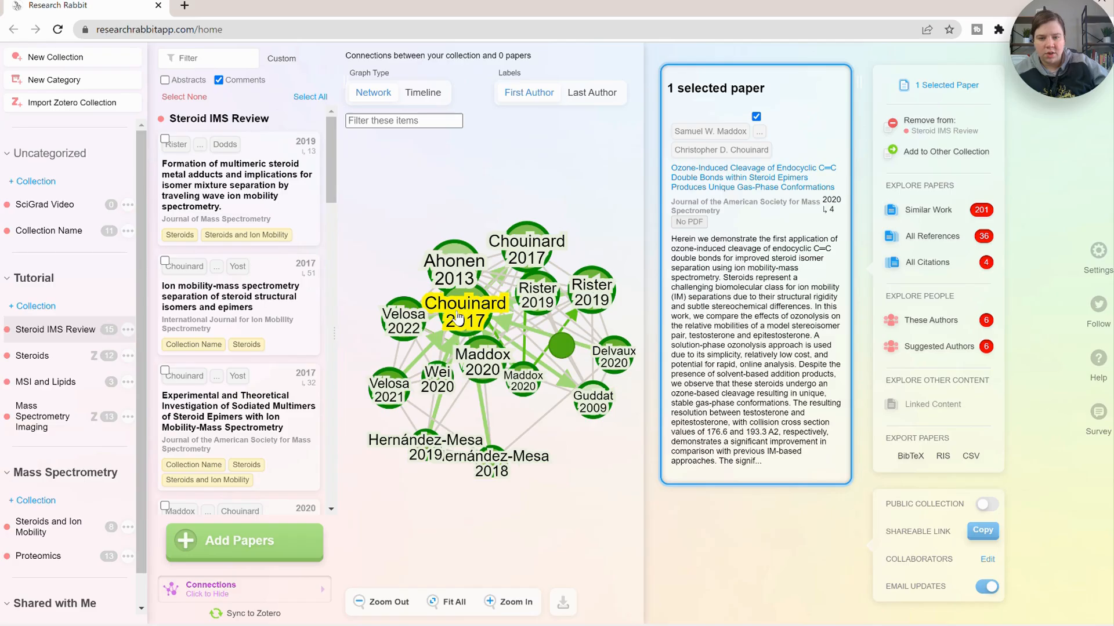
left_click(459, 316)
left_click(438, 379)
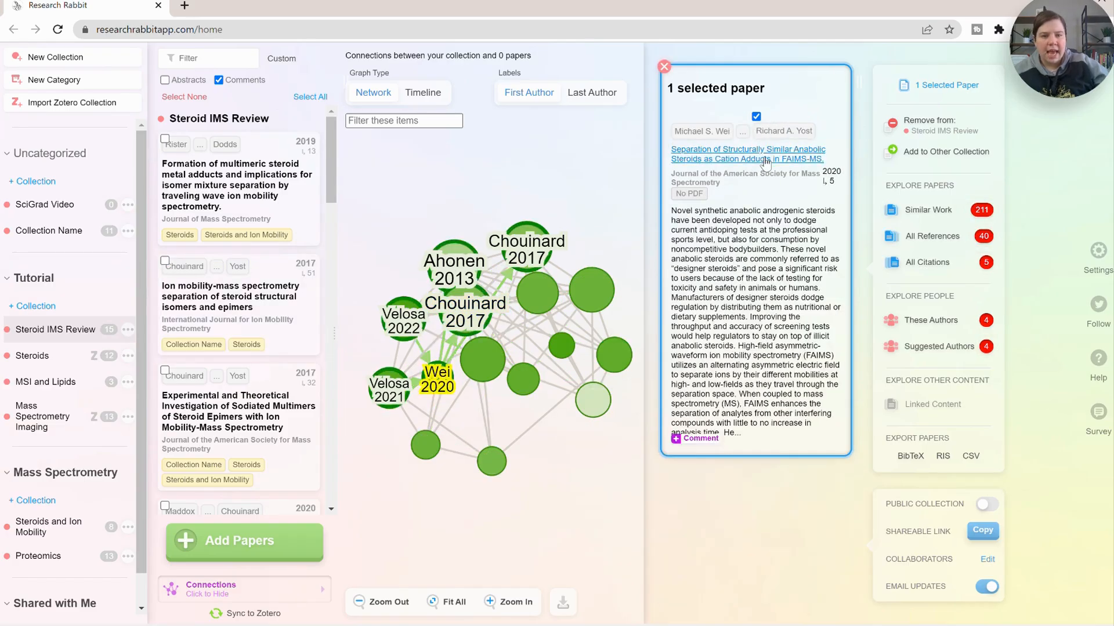
left_click_drag(438, 380, 621, 313)
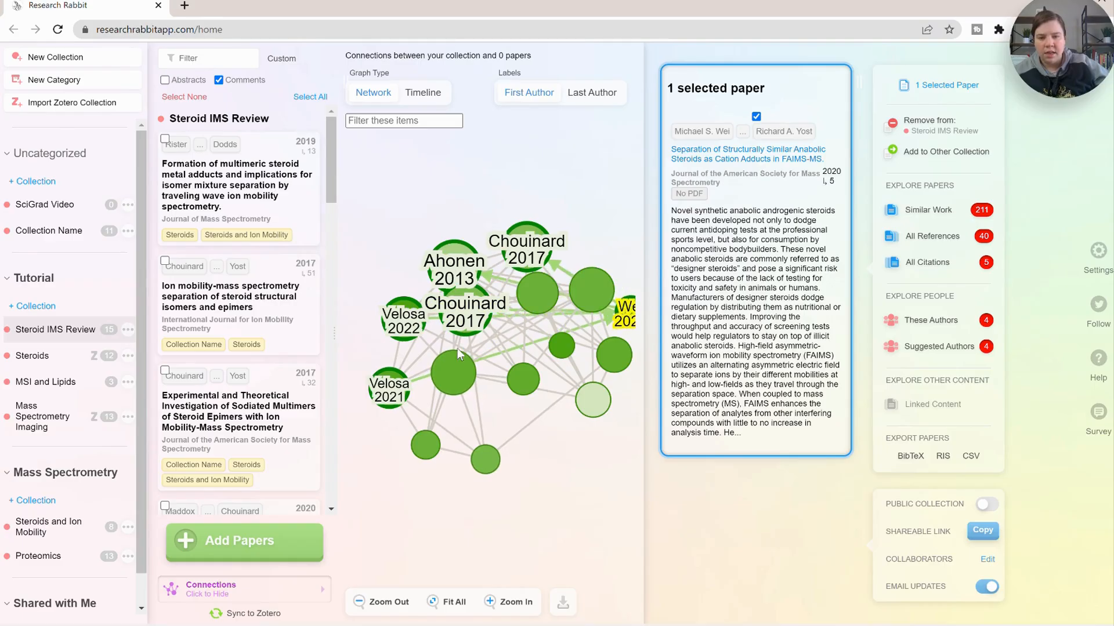
left_click_drag(416, 329, 621, 185)
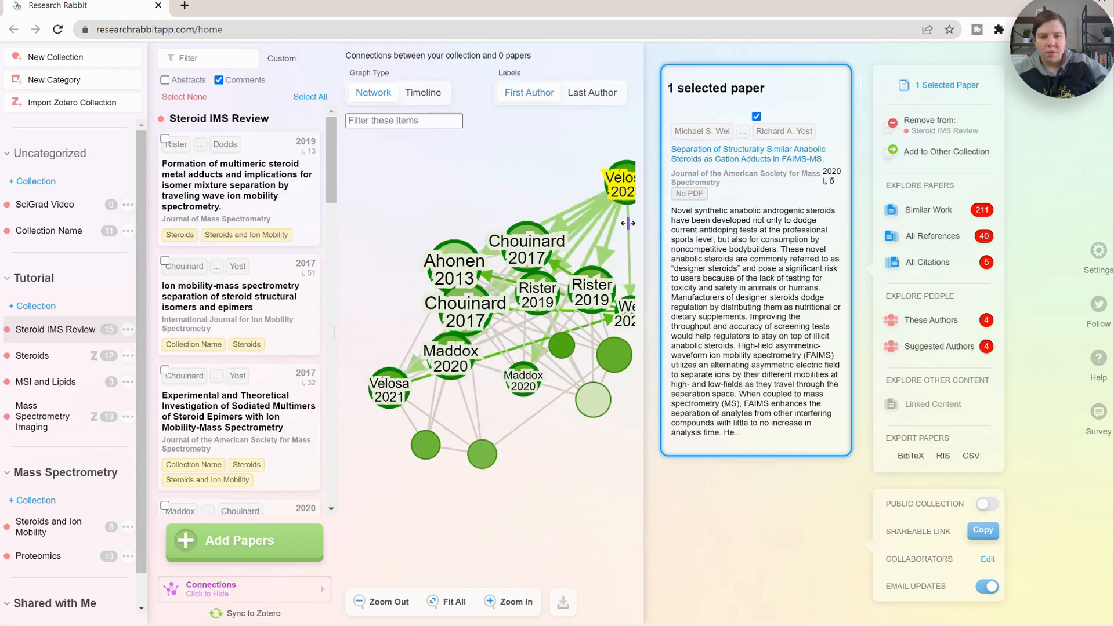
left_click(389, 399)
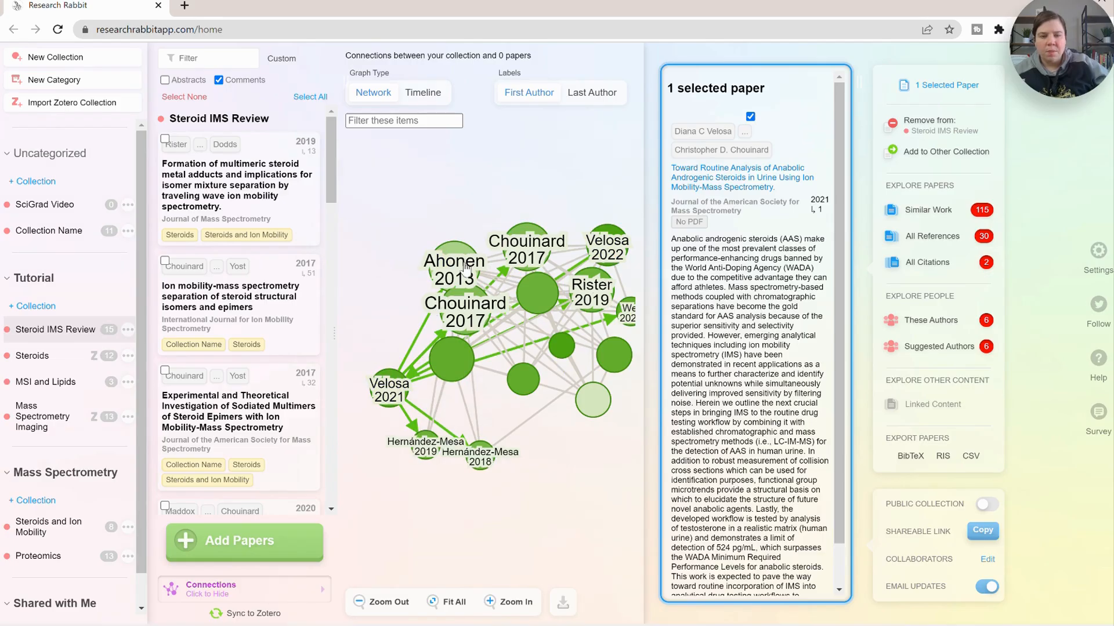
left_click(385, 391)
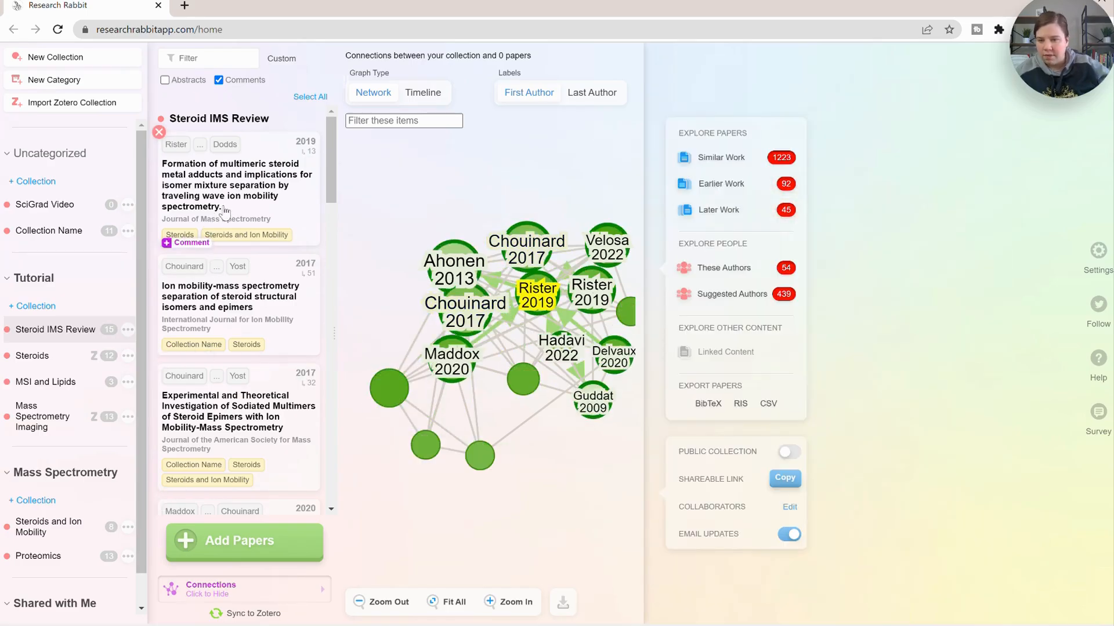
- Scroll through the collection's paper list to review the added papers
scroll(214, 238, "down", 6)
scroll(250, 215, "down", 1)
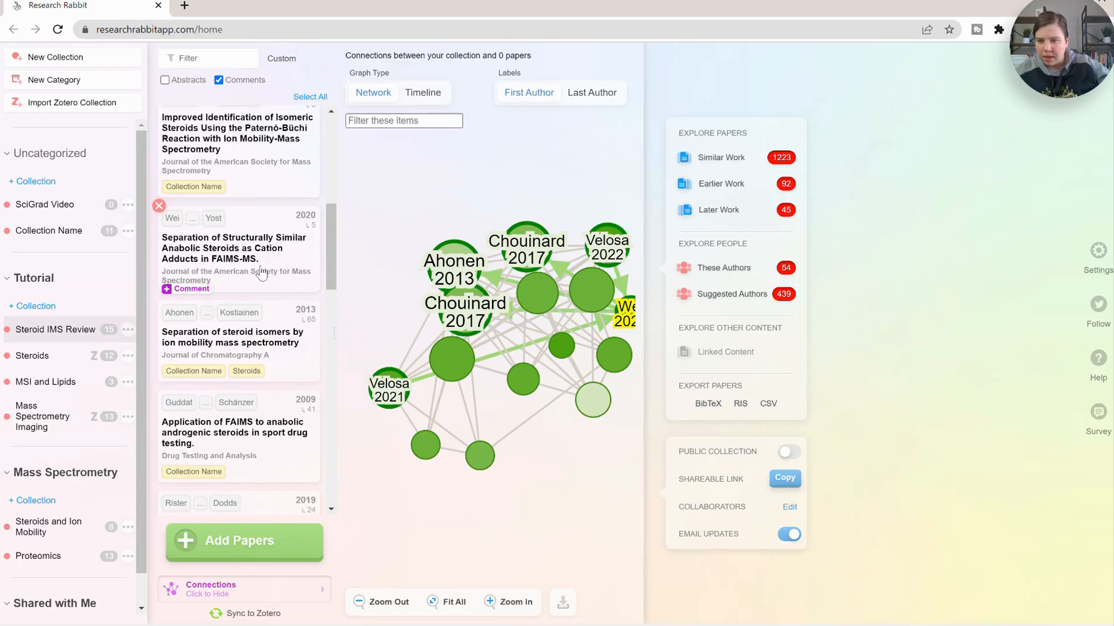
scroll(268, 336, "down", 2)
scroll(270, 351, "down", 8)
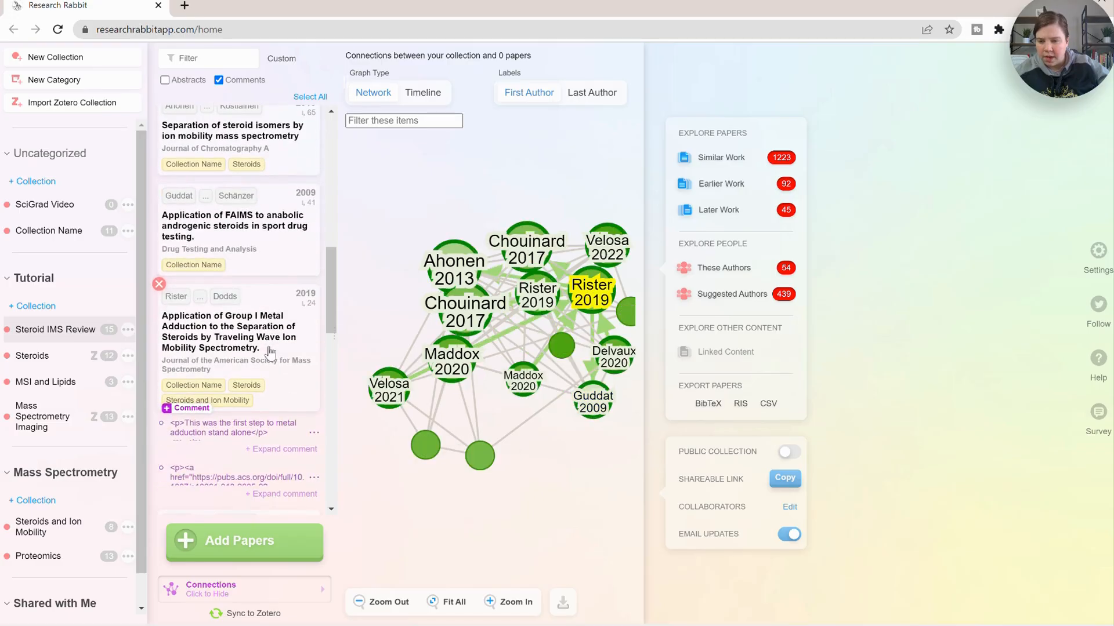
- Open the Velosa 2021 paper on anabolic androgenic steroids in urine to view its details and graph connections
left_click(224, 265)
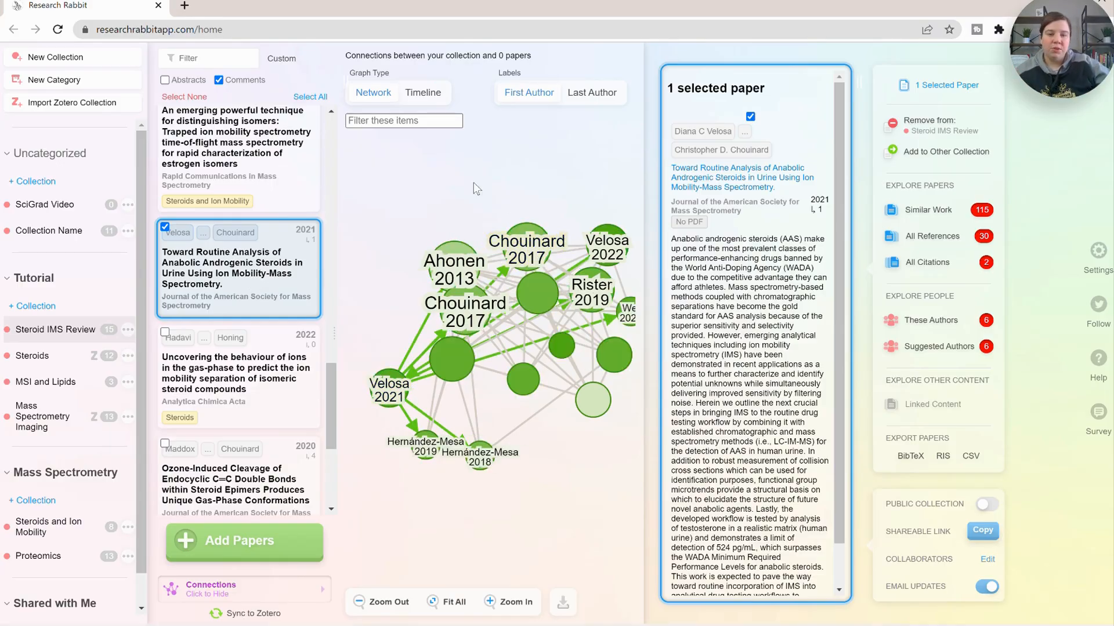
left_click_drag(513, 403, 530, 392)
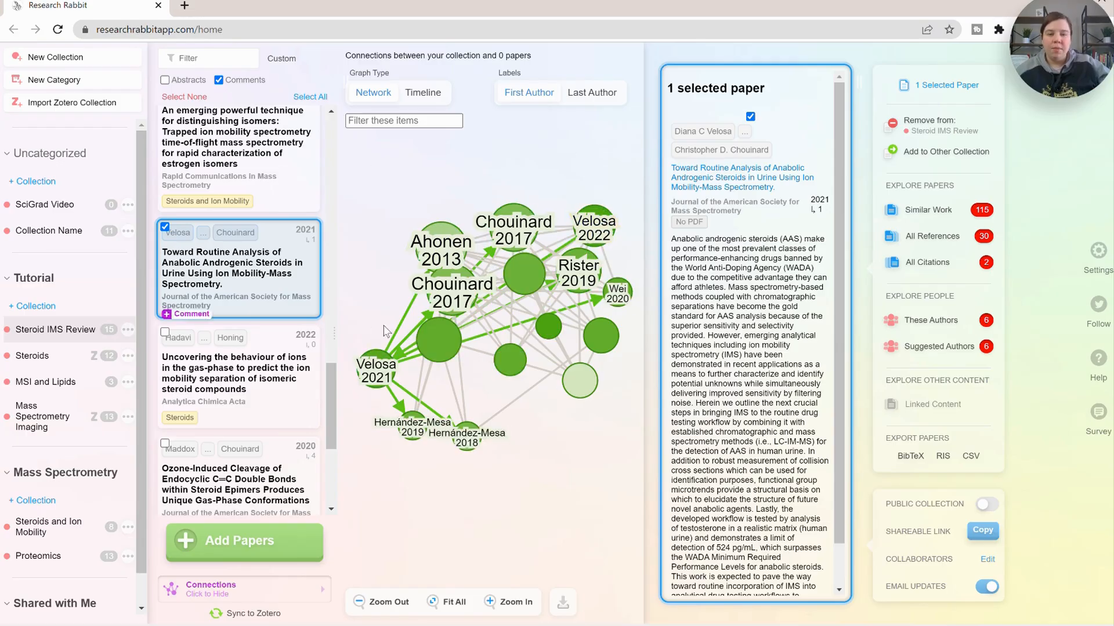
- Switch the collection graph to the Timeline view and inspect individual papers by publication year
left_click(432, 93)
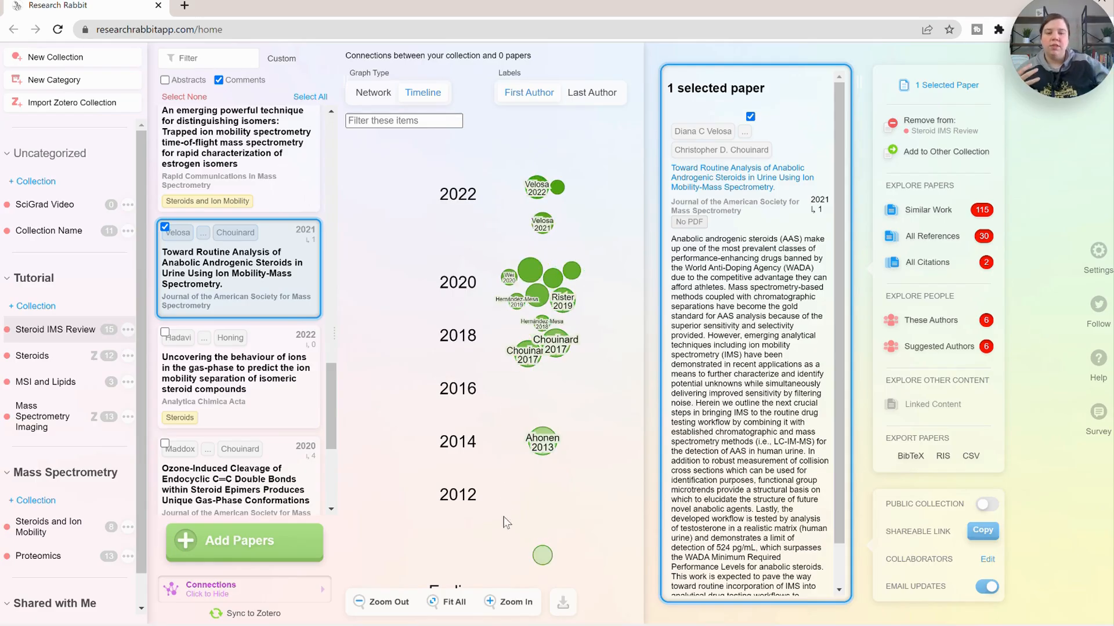
left_click(545, 560)
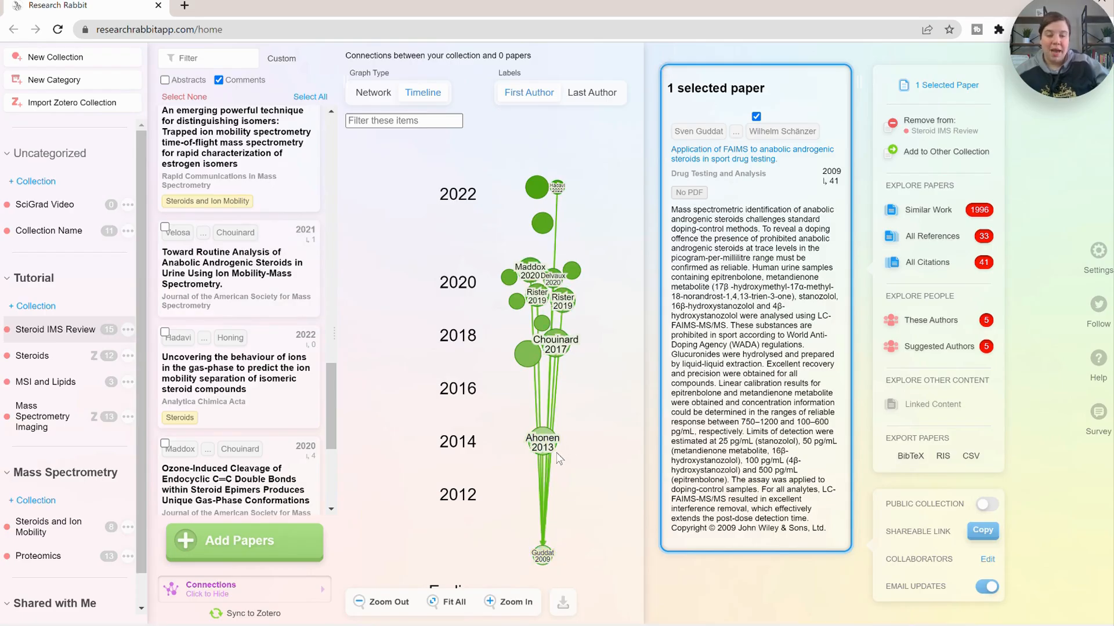
left_click(542, 442)
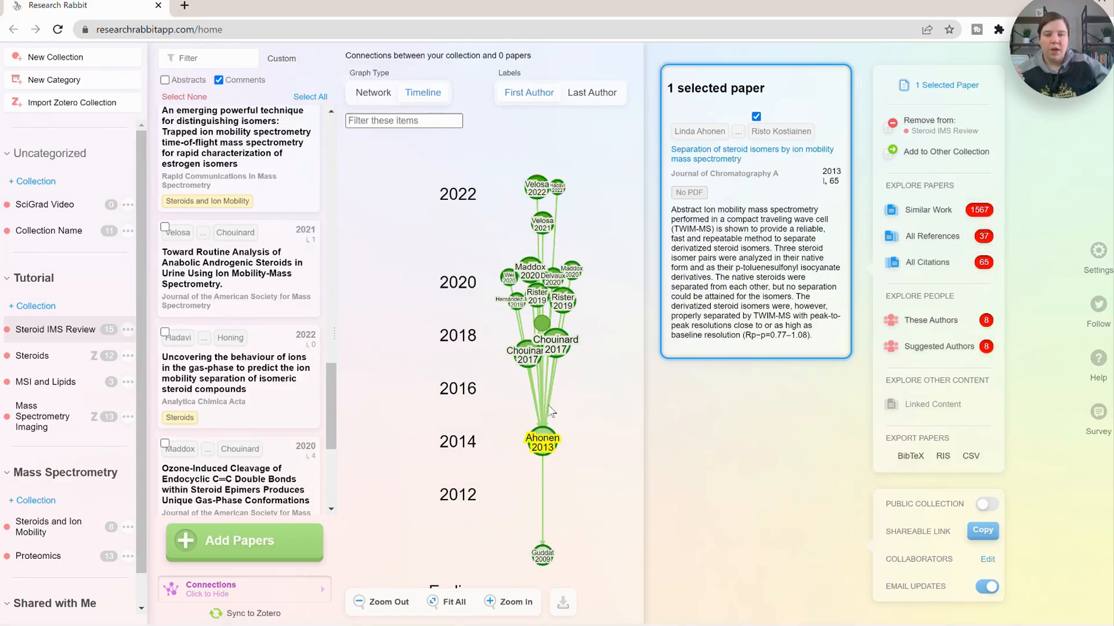
left_click(566, 343)
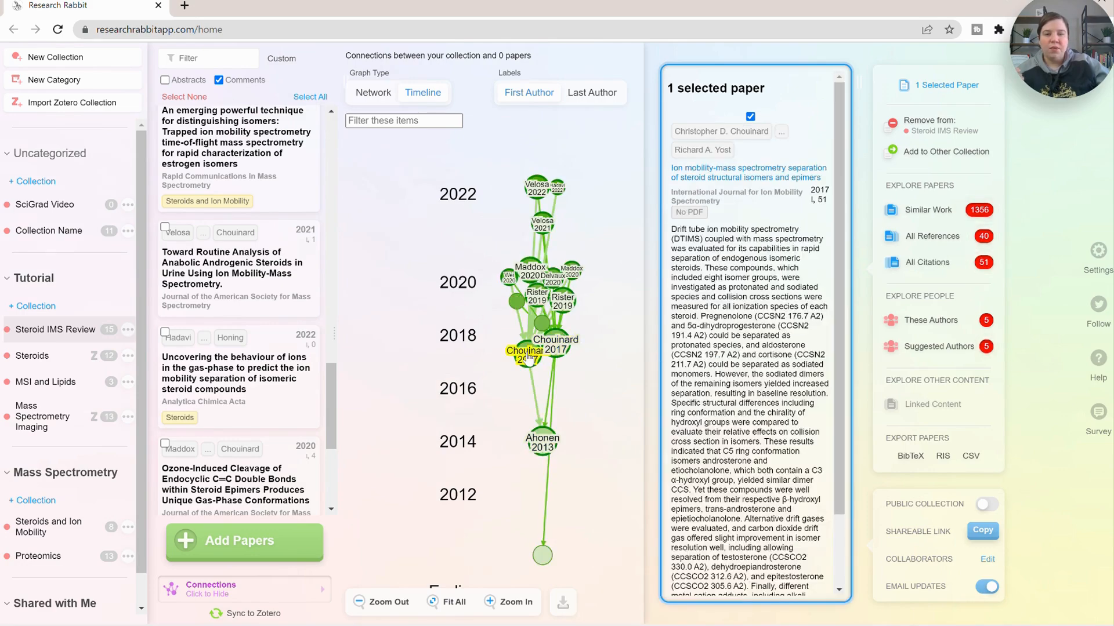
left_click(527, 355)
left_click(542, 328)
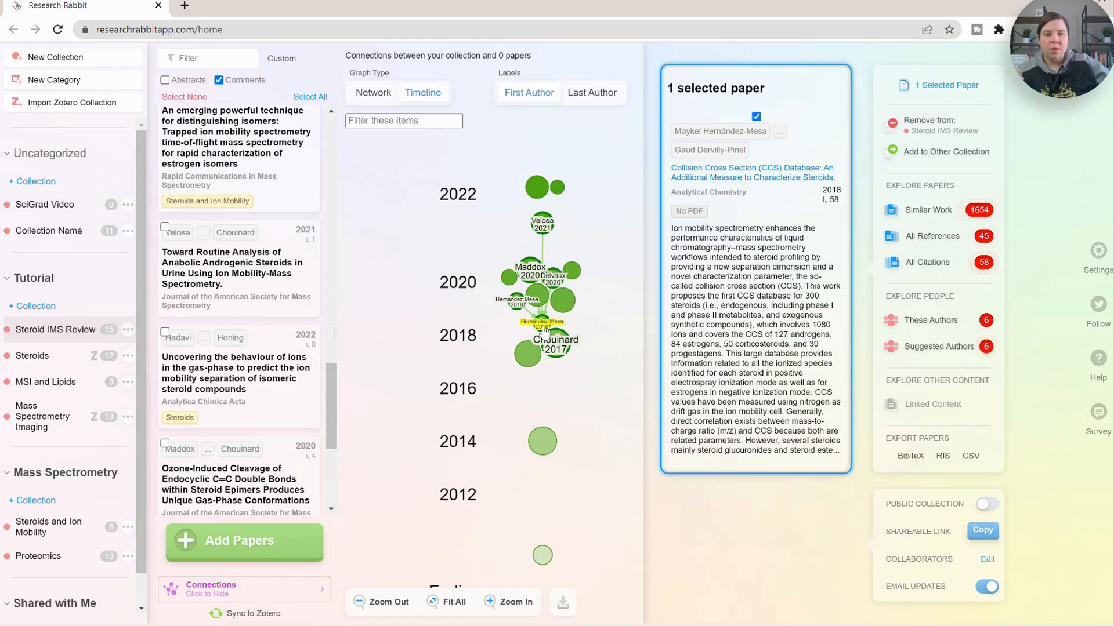
left_click(534, 302)
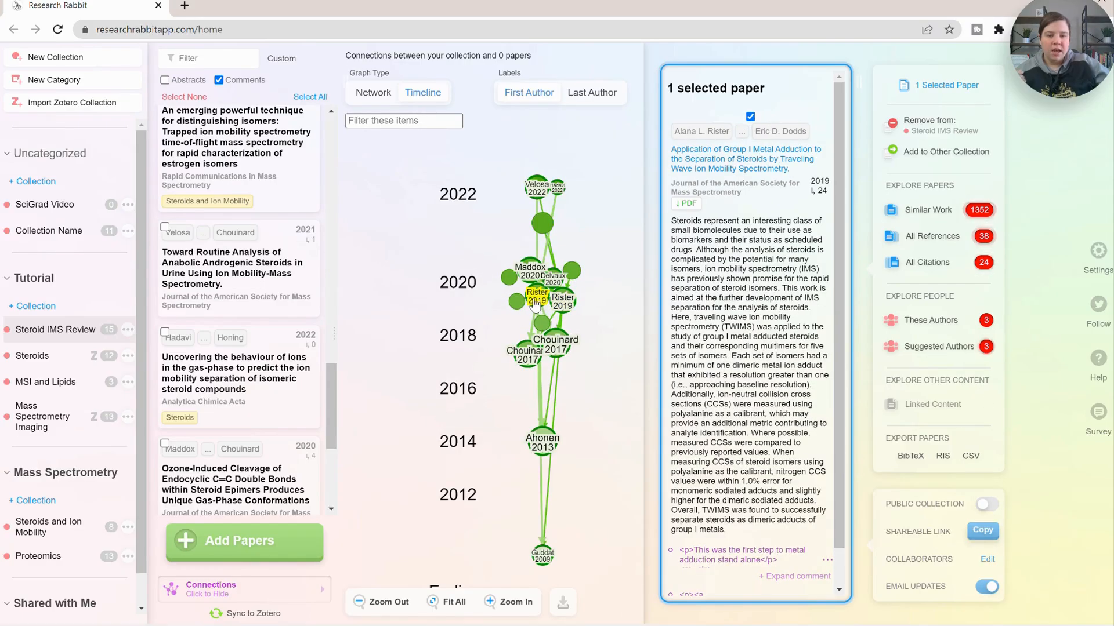
left_click(539, 192)
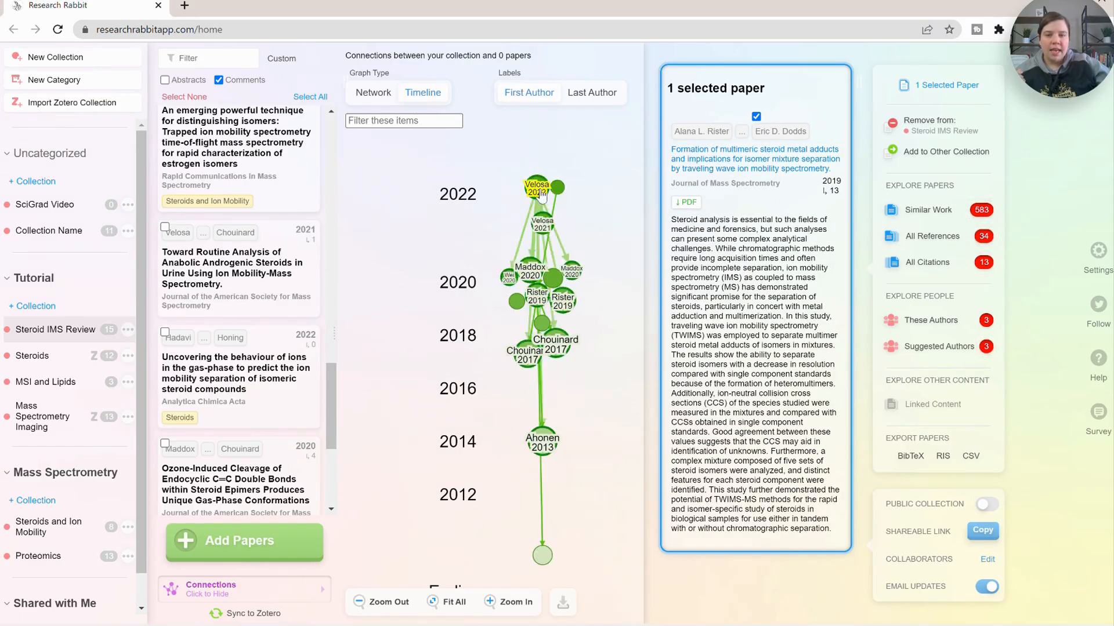
left_click(541, 232)
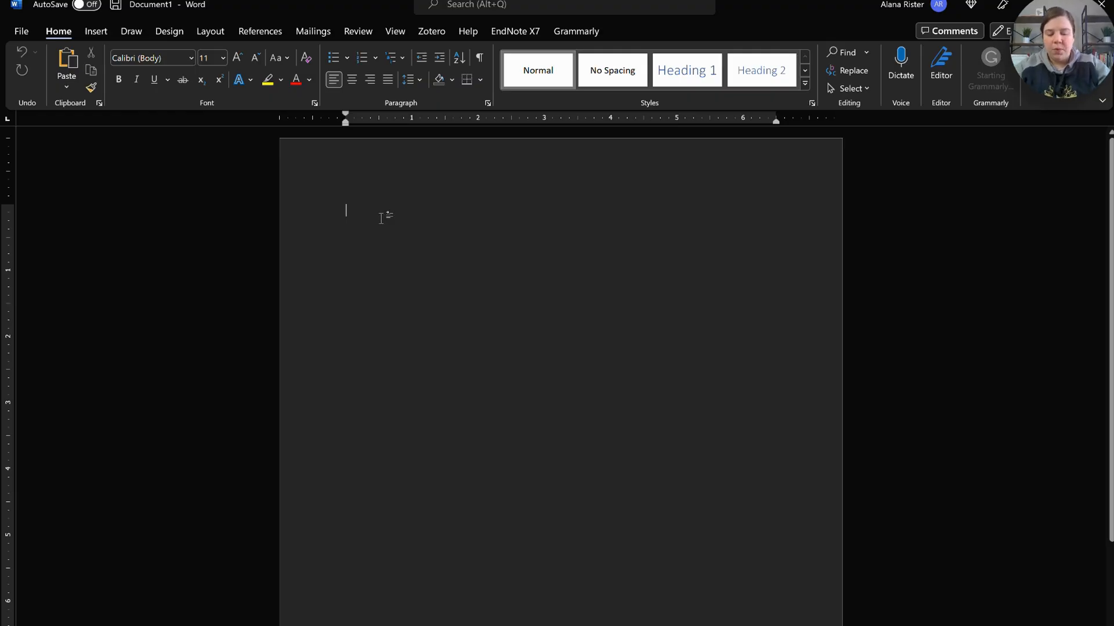
- Switch to Word and start a new document with the heading Review Outline followed by a first item 1
type("Review")
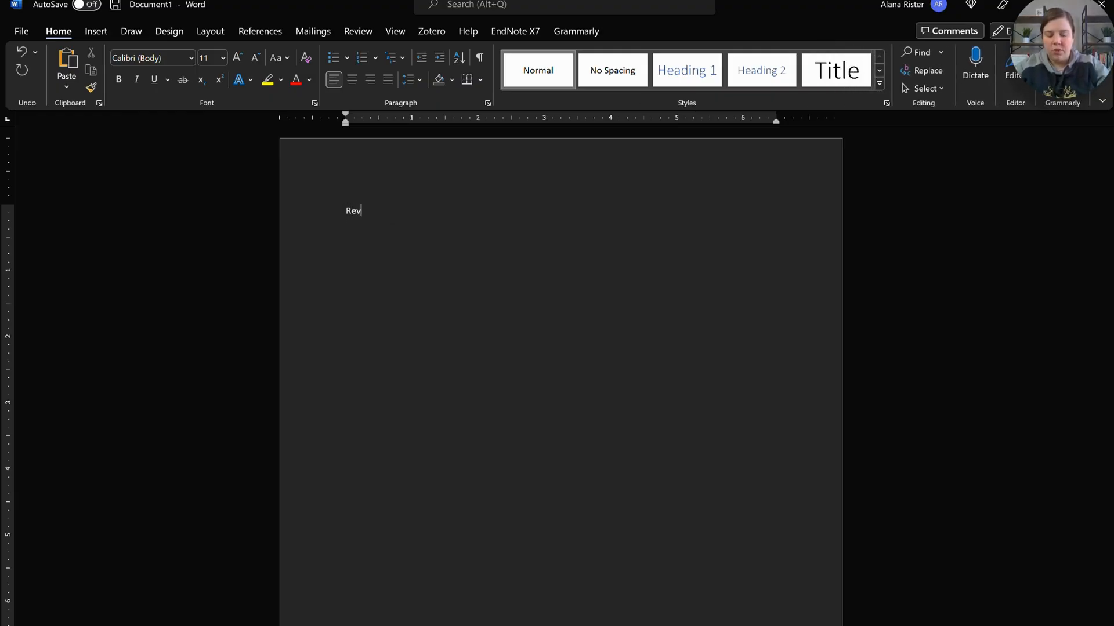
key("BackSpace")
key("BackSpace")
type("ew Outline")
key("Return")
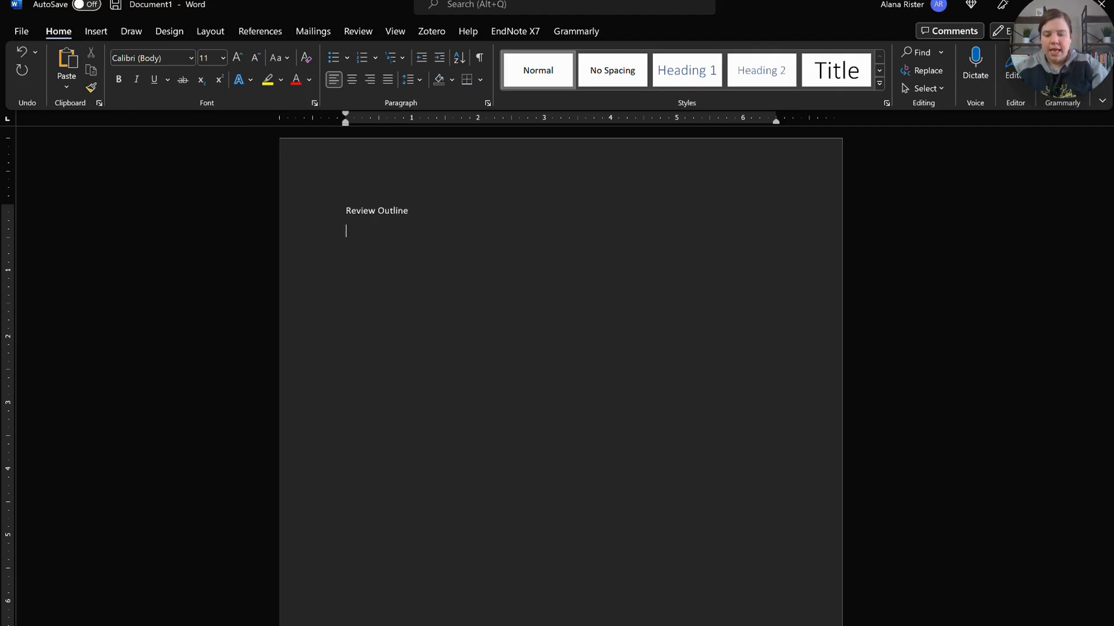
type("1")
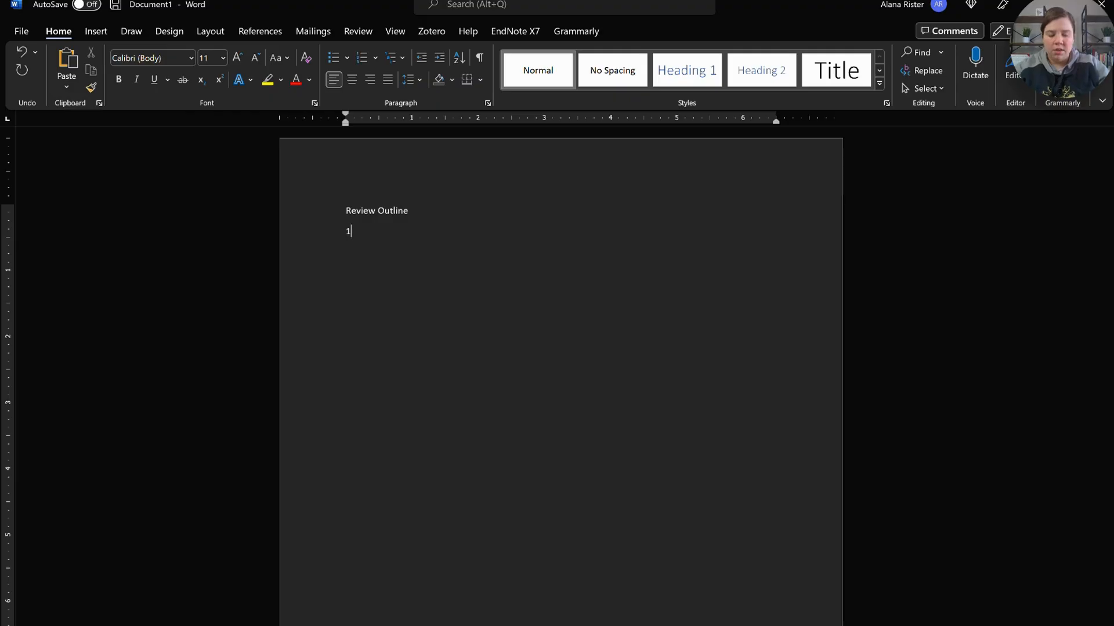